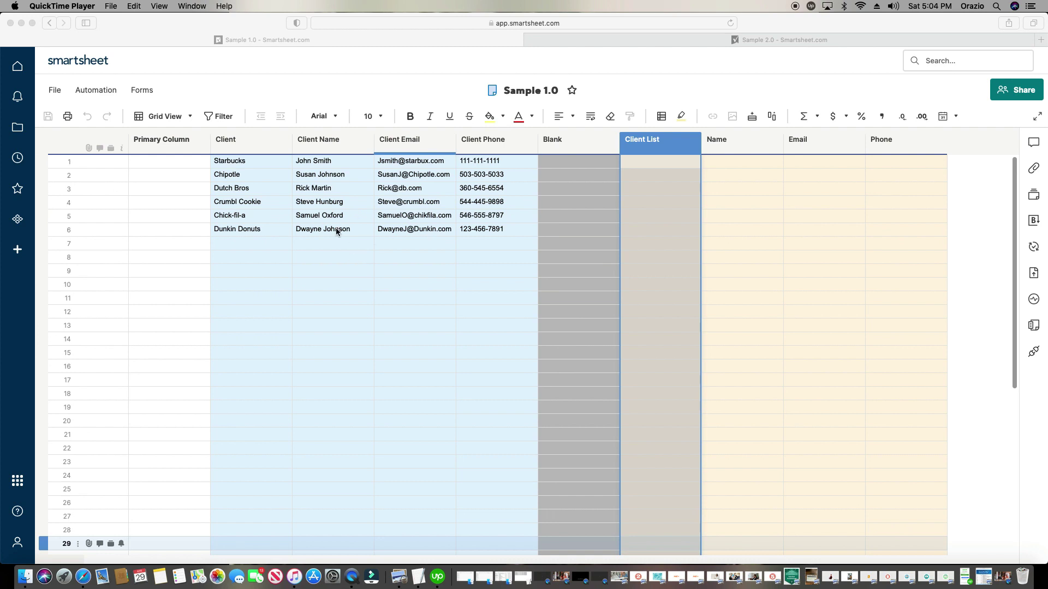
pyautogui.doubleClick(666, 207)
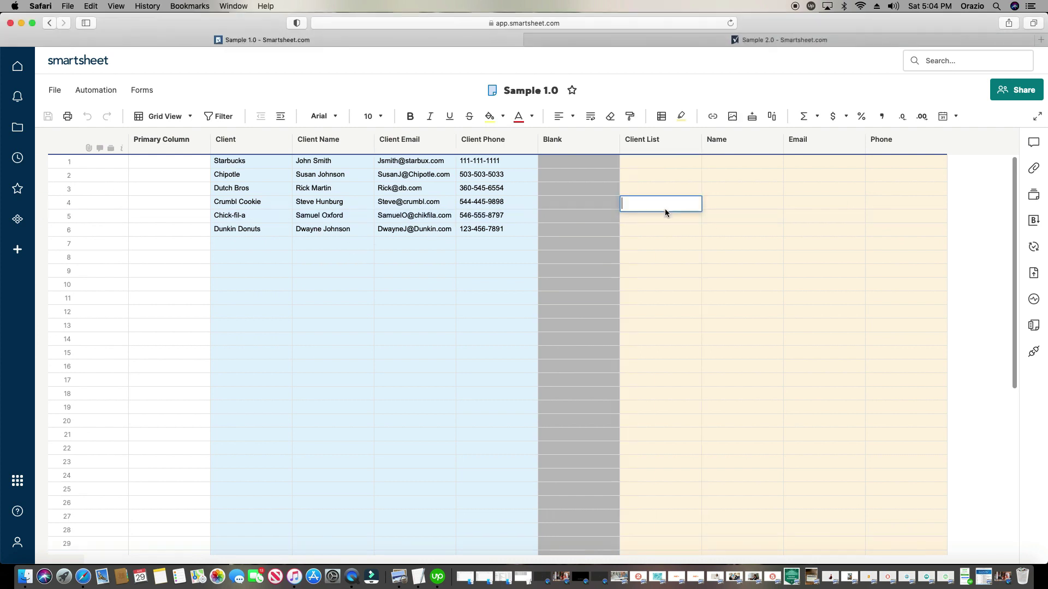
pyautogui.write('dutch b')
pyautogui.press('BackSpace')
pyautogui.press('BackSpace')
pyautogui.press('BackSpace')
pyautogui.write('h bros')
pyautogui.press('Tab')
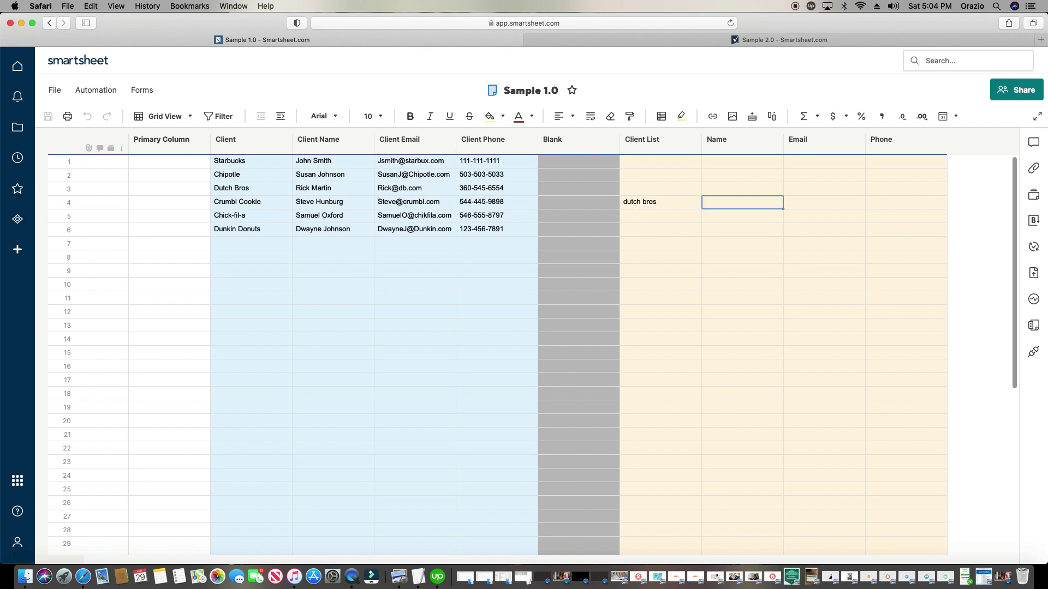
pyautogui.write('ric')
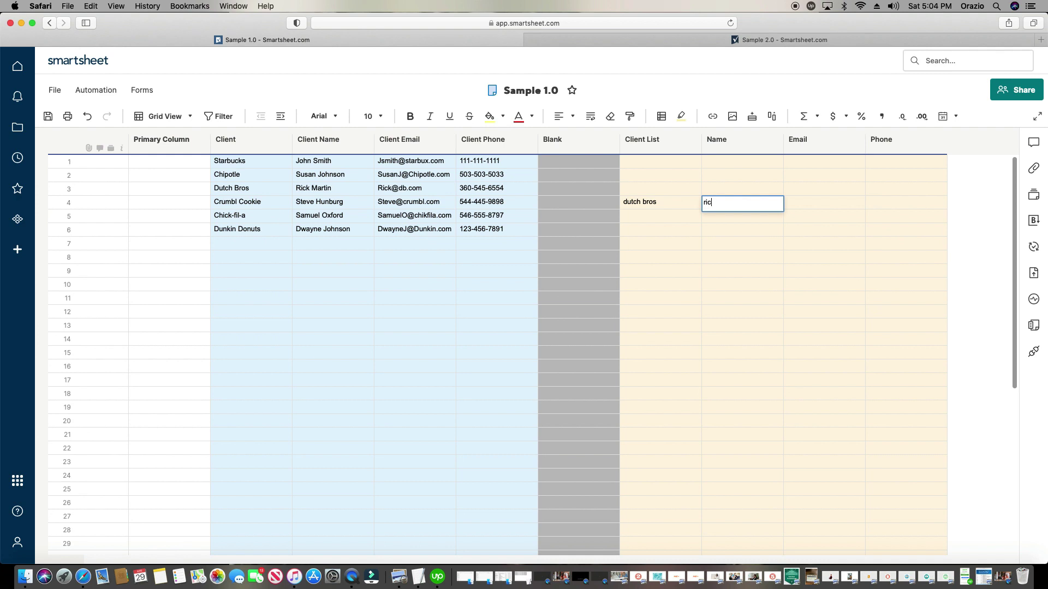
pyautogui.write('k martin')
pyautogui.press('Tab')
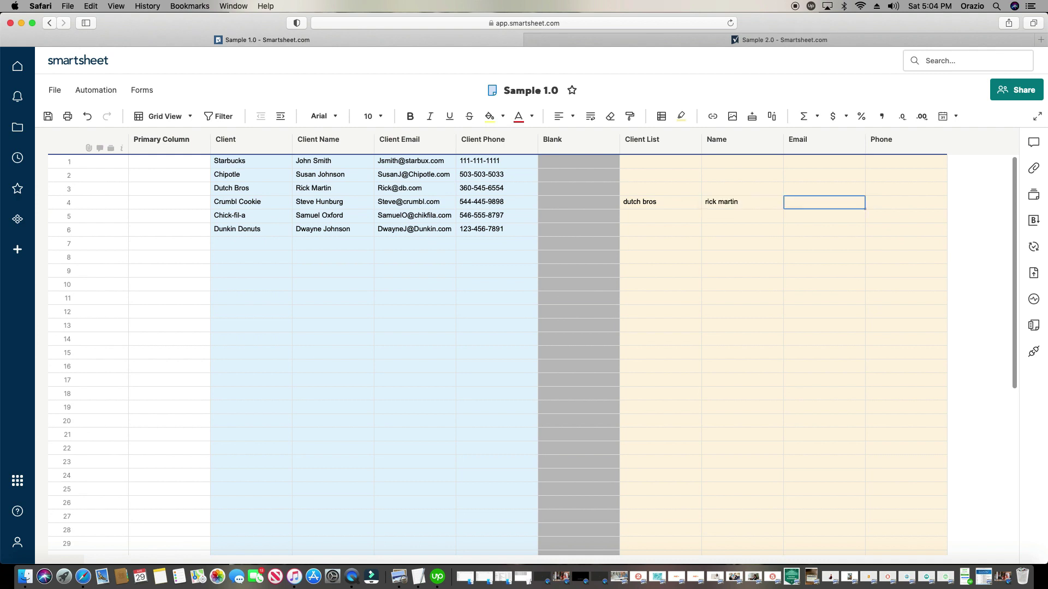
pyautogui.write('ri')
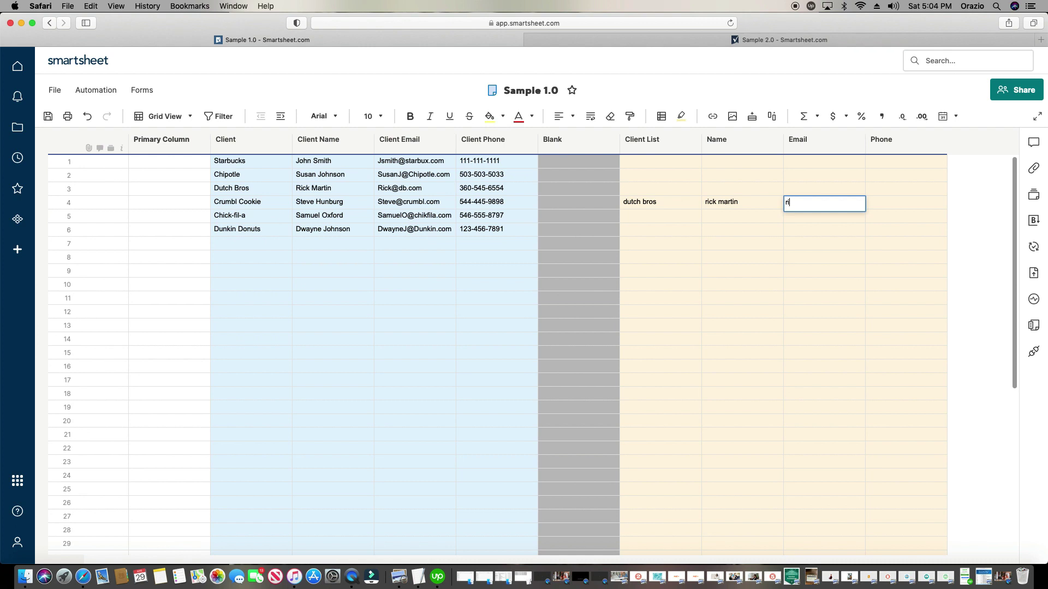
pyautogui.press('BackSpace')
pyautogui.press('BackSpace')
pyautogui.click(739, 205)
pyautogui.doubleClick(738, 205)
pyautogui.press('BackSpace')
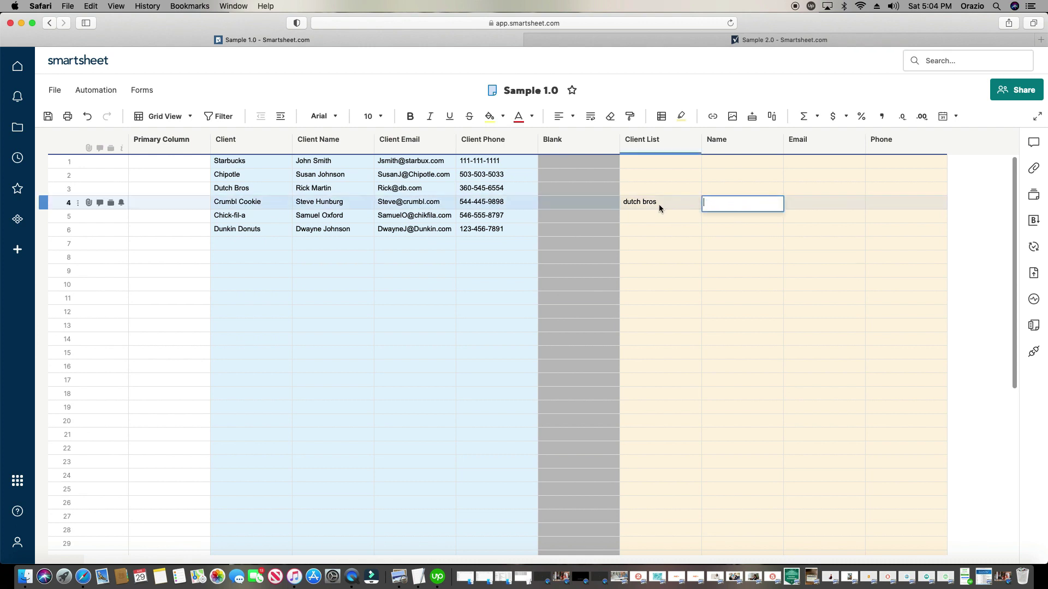
pyautogui.click(659, 207)
pyautogui.doubleClick(659, 207)
pyautogui.press('BackSpace')
pyautogui.click(658, 229)
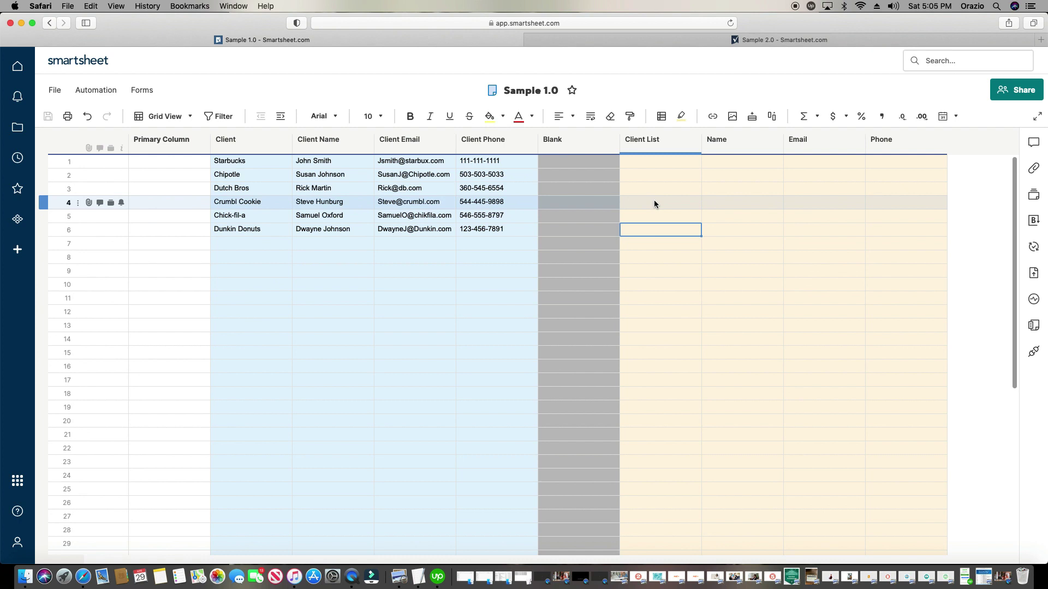
# - Copy the six client names, Starbucks through Dunkin Donuts, from the Client column
pyautogui.click(657, 160)
pyautogui.click(660, 143)
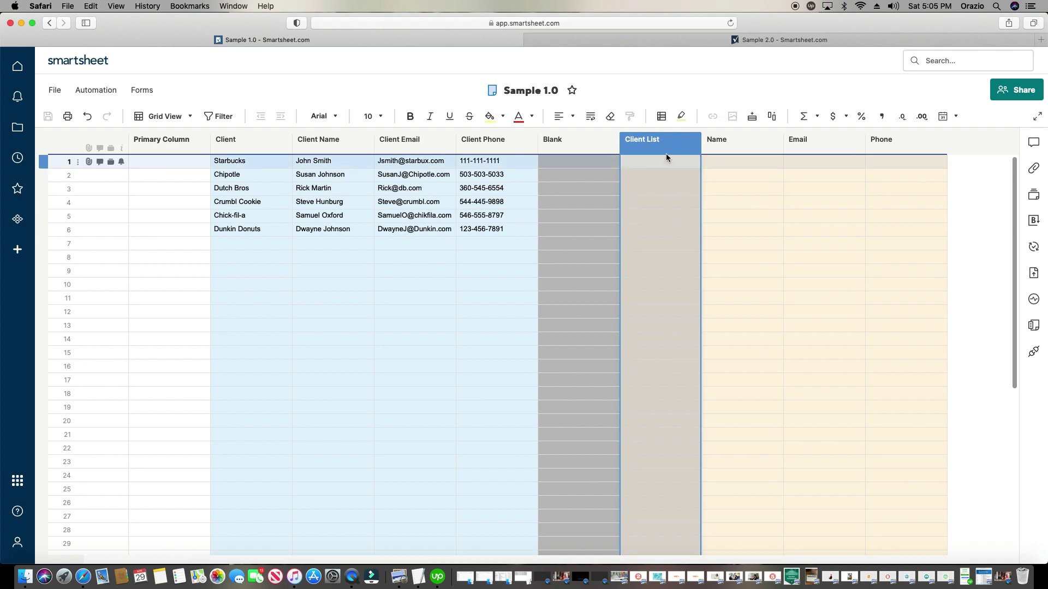
pyautogui.doubleClick(661, 145)
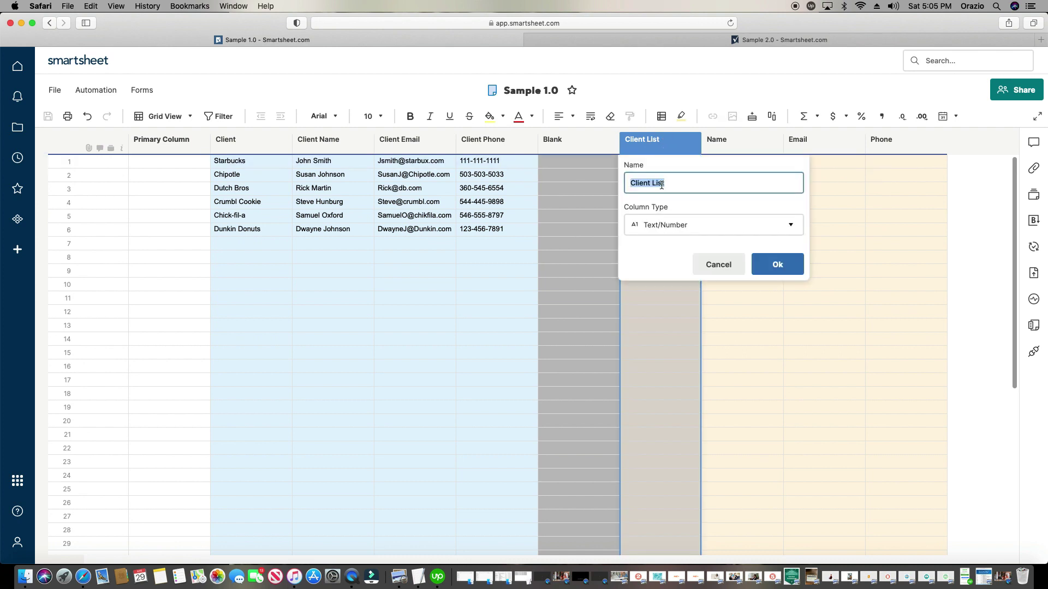
pyautogui.click(659, 230)
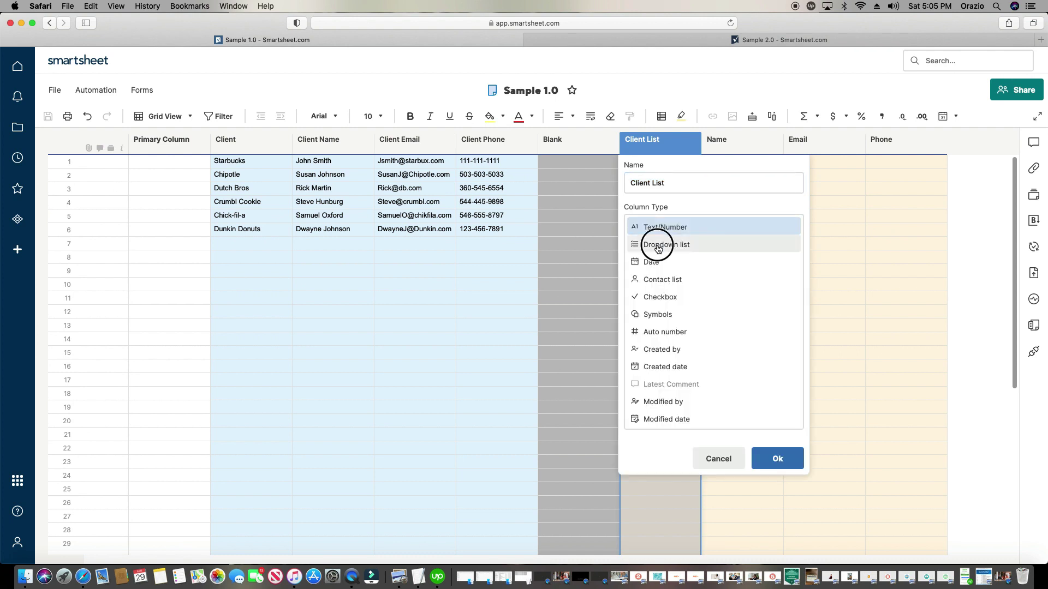
pyautogui.click(657, 248)
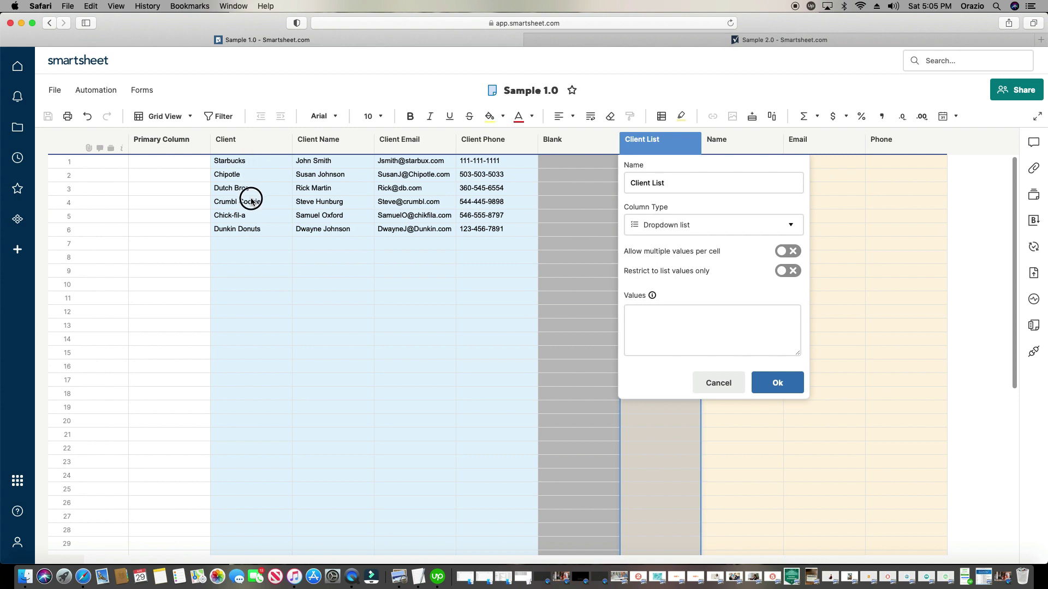
pyautogui.click(255, 162)
pyautogui.moveTo(255, 162); pyautogui.dragTo(260, 230)
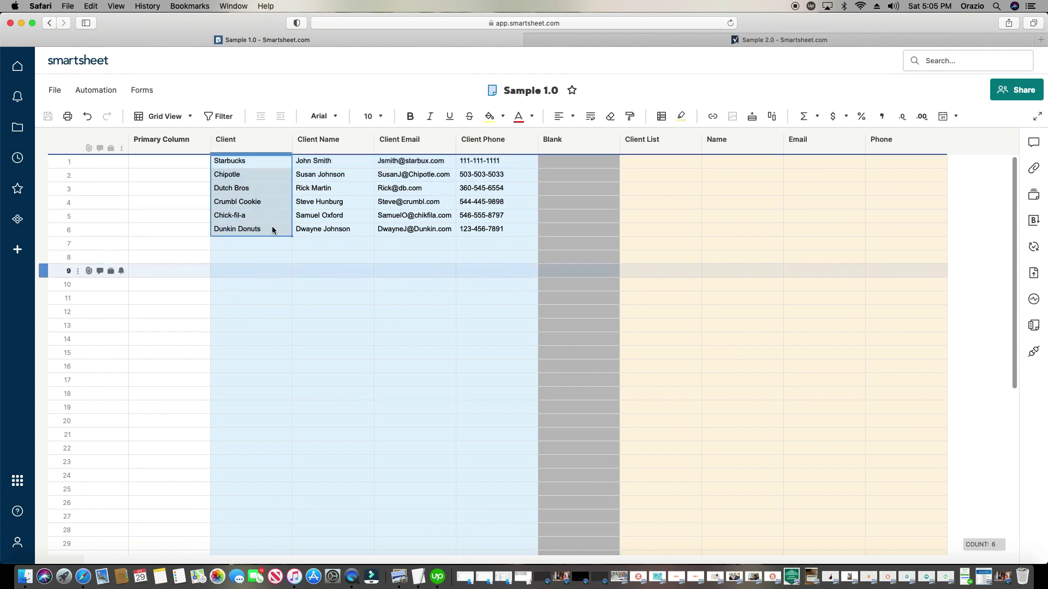
pyautogui.click(267, 270)
pyautogui.moveTo(259, 163); pyautogui.dragTo(259, 228)
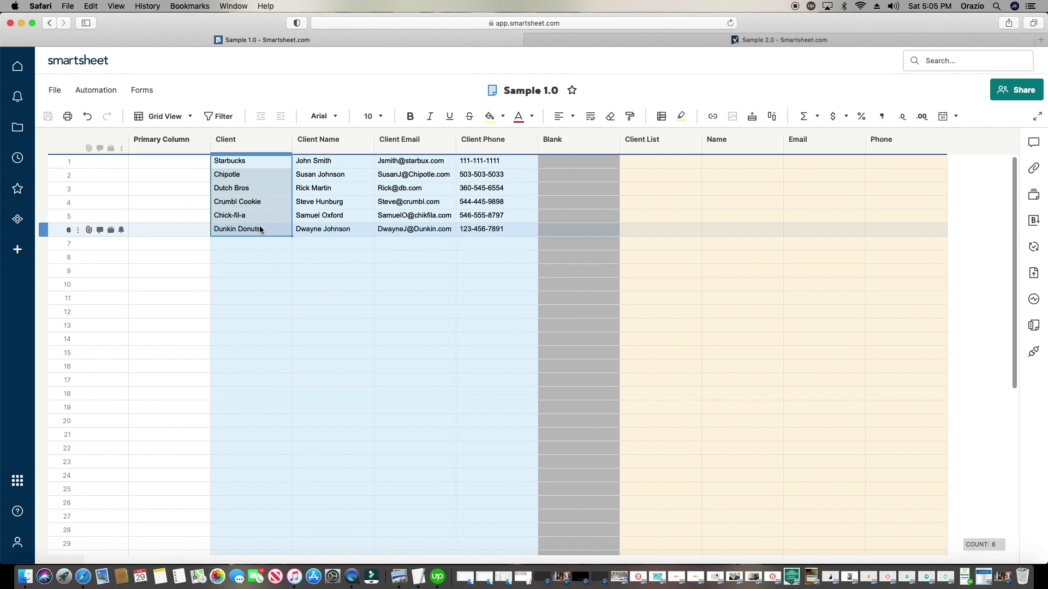
pyautogui.press('cmd+c')
# - Make Client List a Dropdown list column with the pasted client names as its values
pyautogui.click(676, 143)
pyautogui.doubleClick(676, 144)
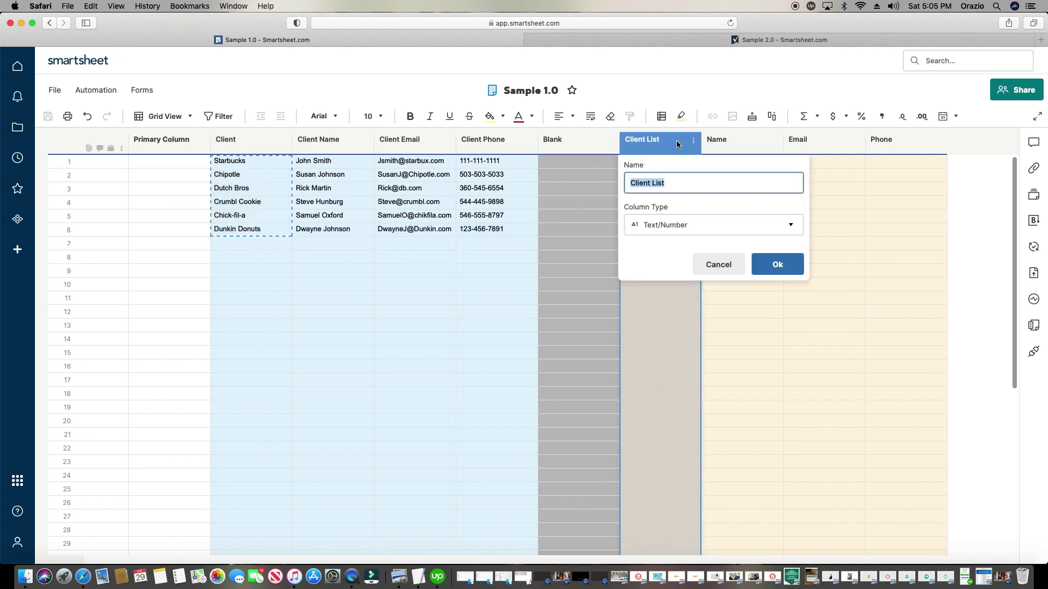
pyautogui.click(683, 226)
pyautogui.click(675, 250)
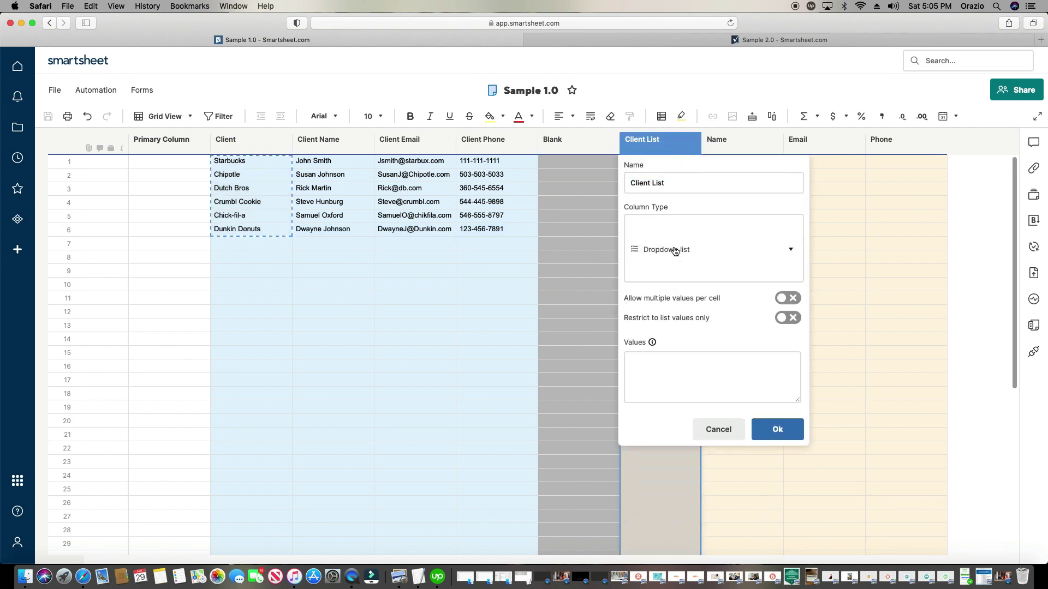
pyautogui.click(660, 323)
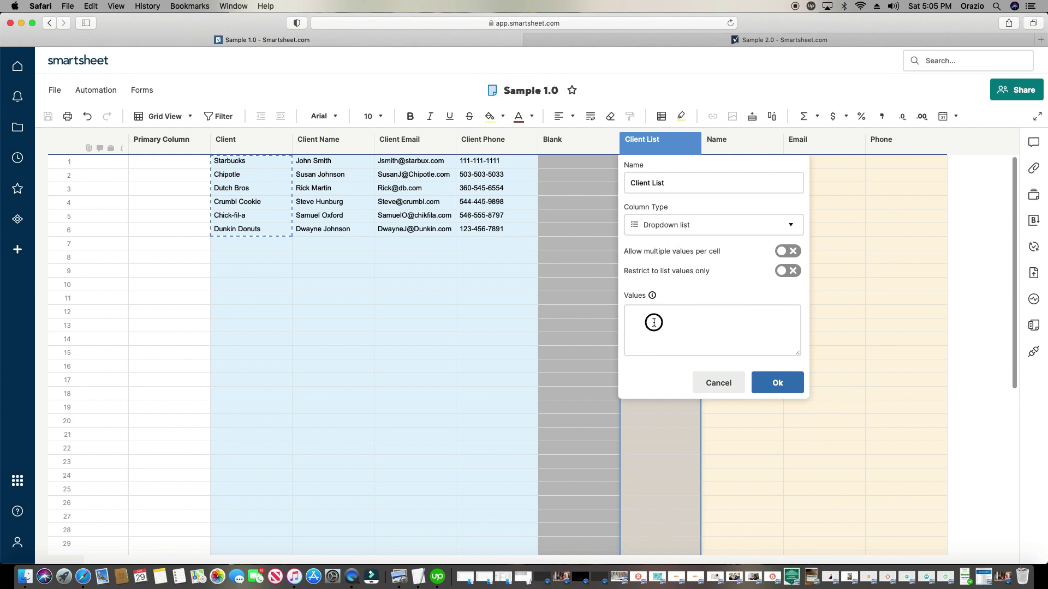
pyautogui.press('cmd+v')
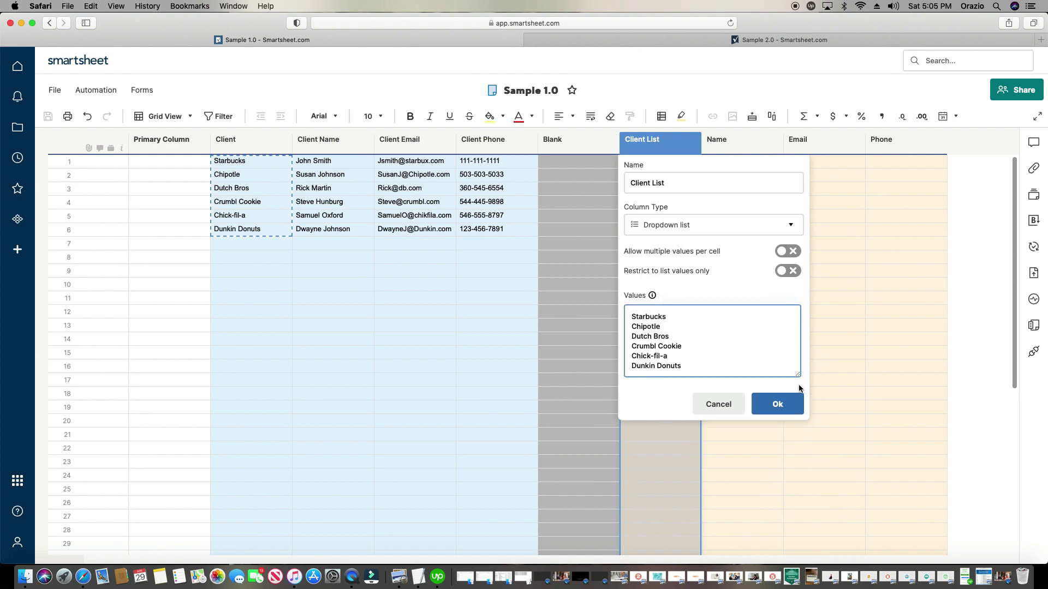
pyautogui.click(790, 405)
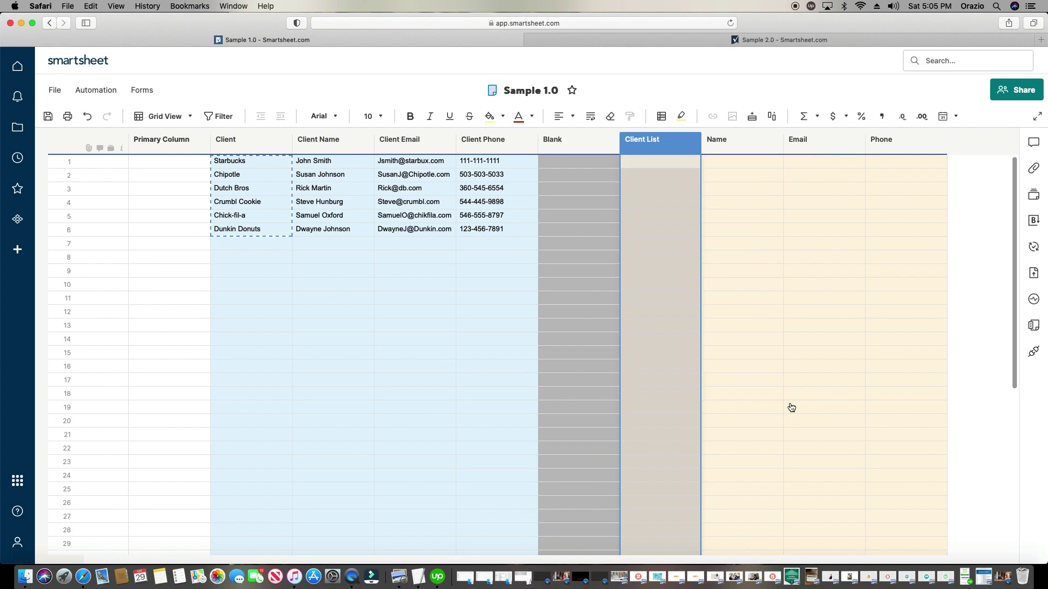
pyautogui.click(48, 118)
pyautogui.click(825, 311)
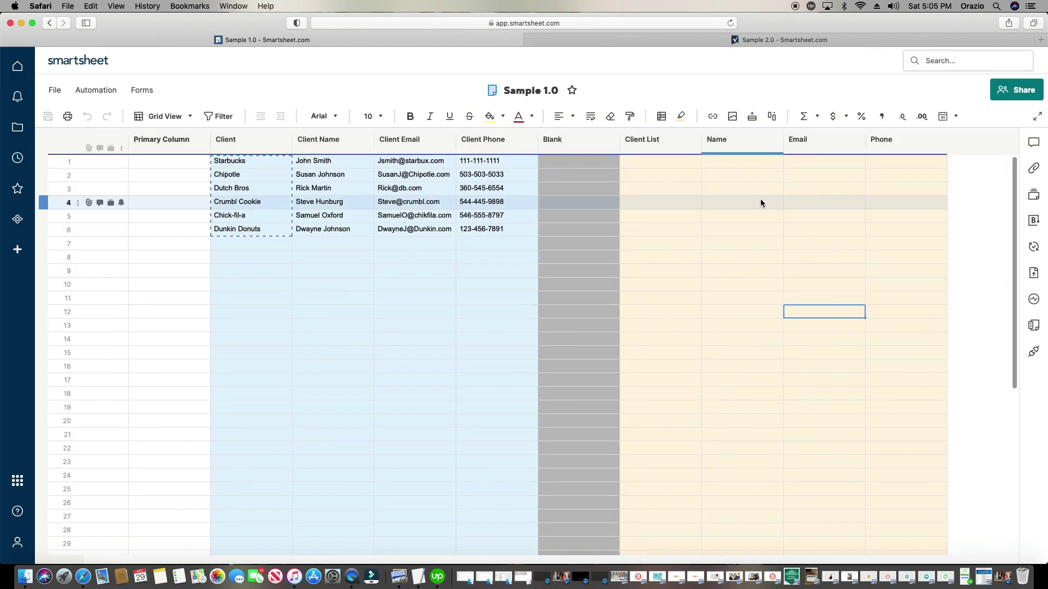
# - Choose Crumbl Cookie from the client dropdown in row 15's Client List cell
pyautogui.click(675, 163)
pyautogui.click(694, 161)
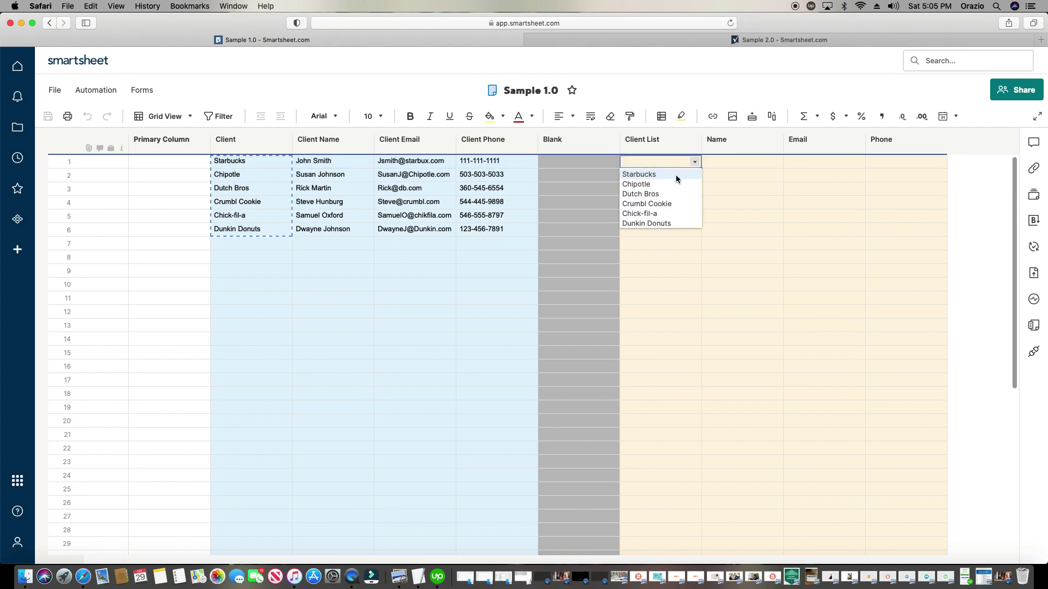
pyautogui.click(824, 447)
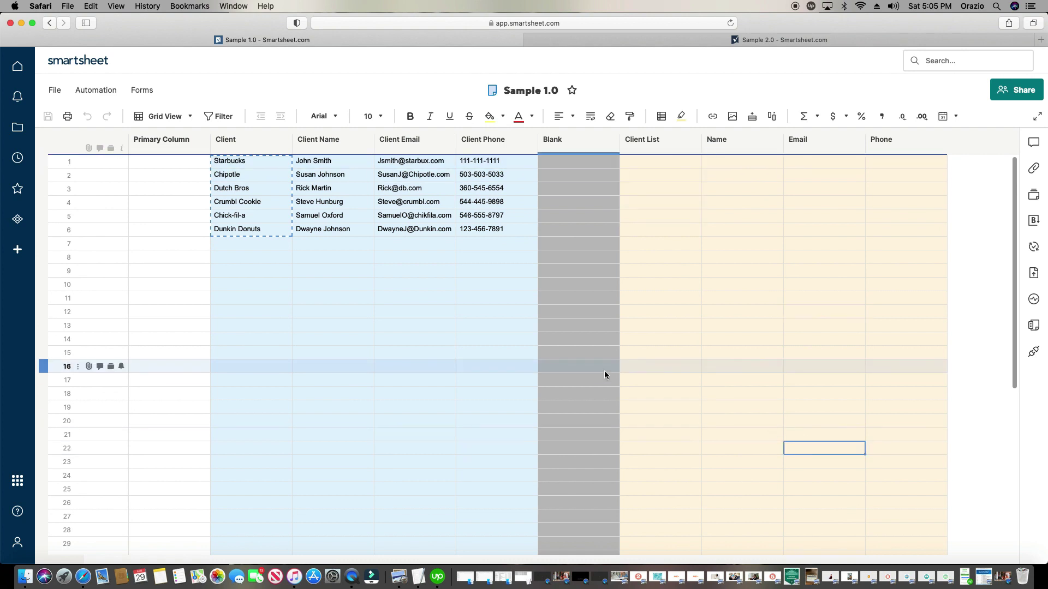
pyautogui.click(641, 355)
pyautogui.click(694, 354)
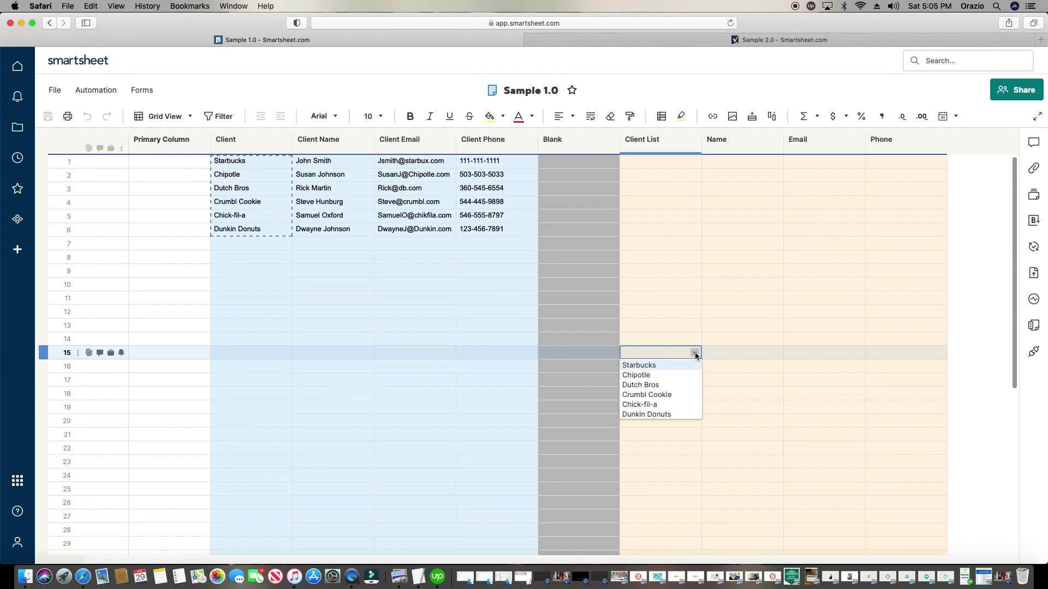
pyautogui.click(673, 394)
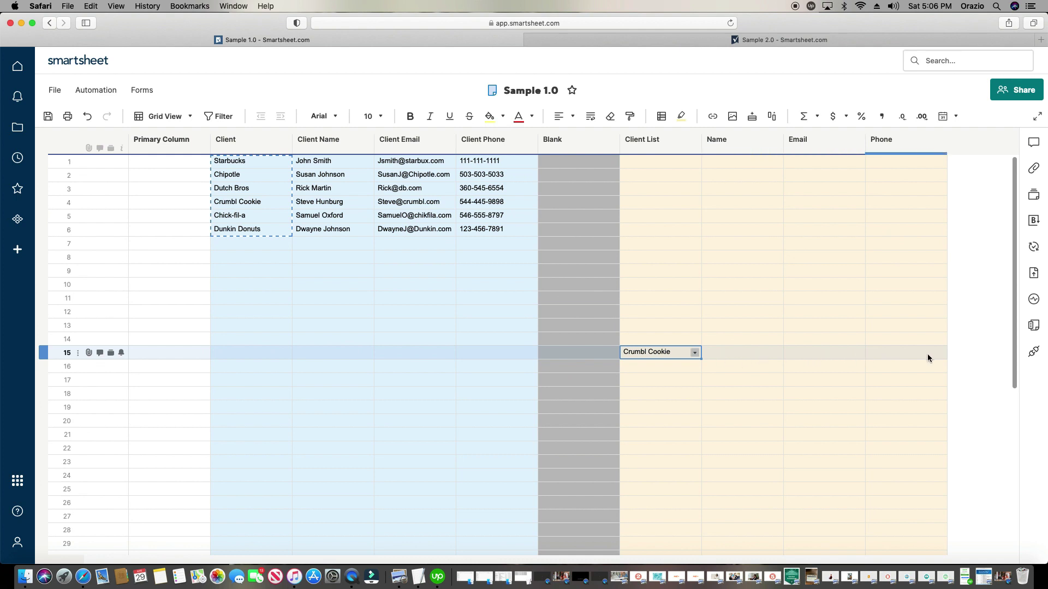
pyautogui.click(729, 352)
pyautogui.click(730, 352)
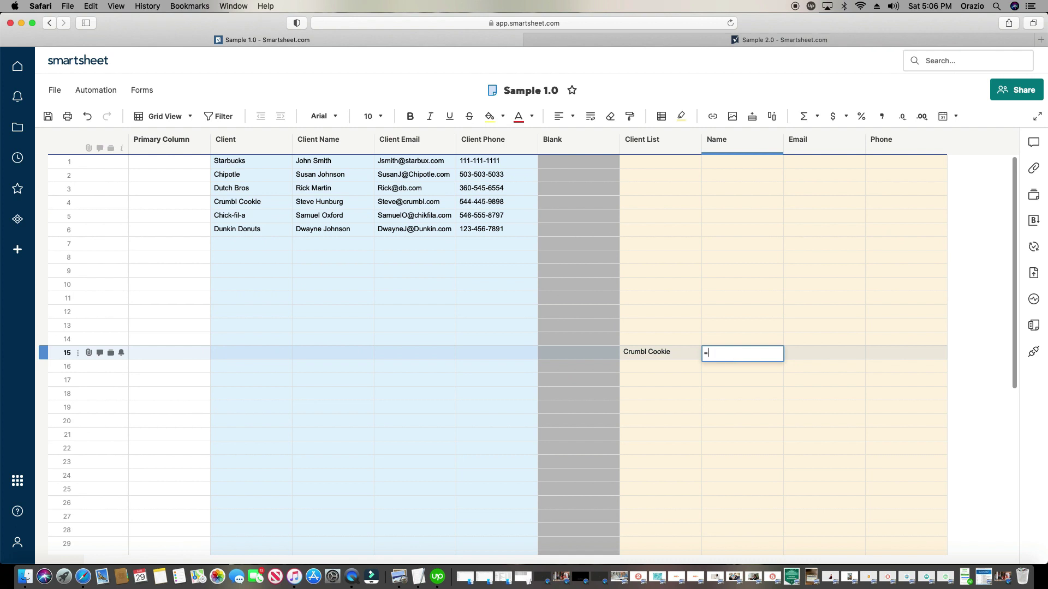
# - Begin row 15's Name formula as =INDEX(COLLECT([Client Name using autocomplete
pyautogui.write('=inde')
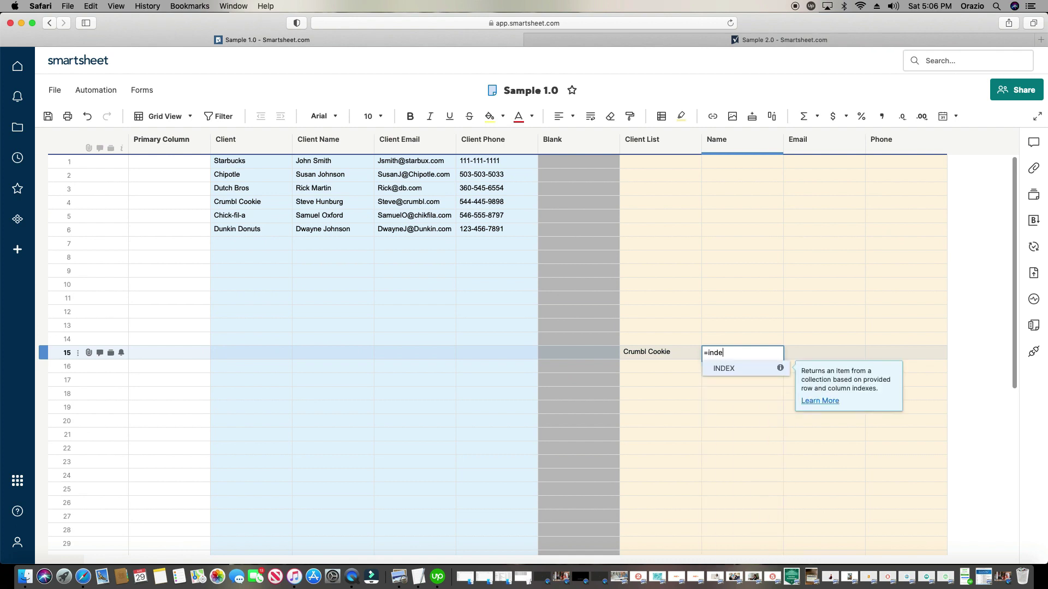
pyautogui.press('Return')
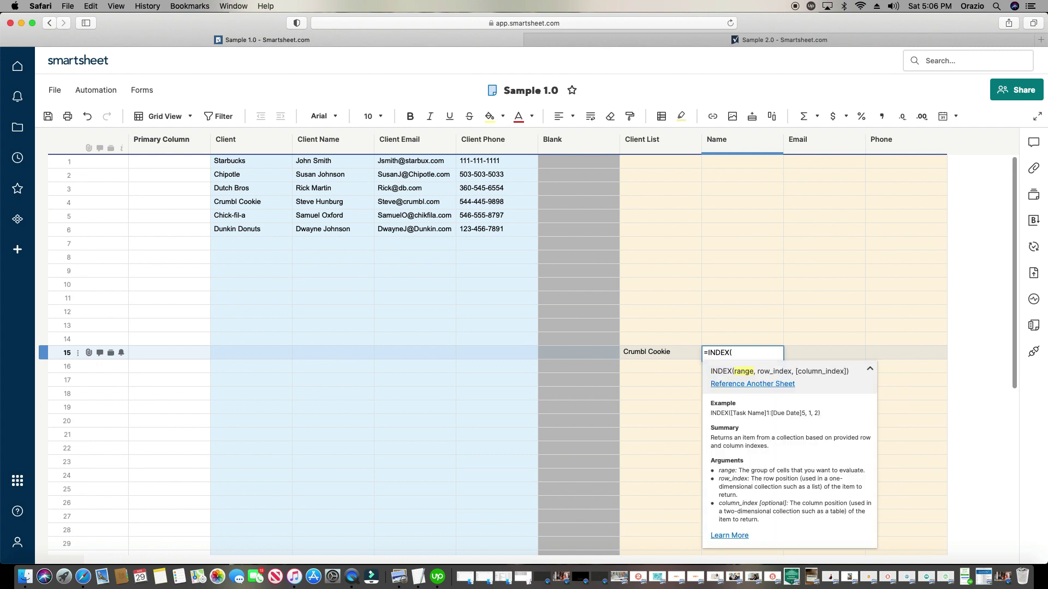
pyautogui.write('col')
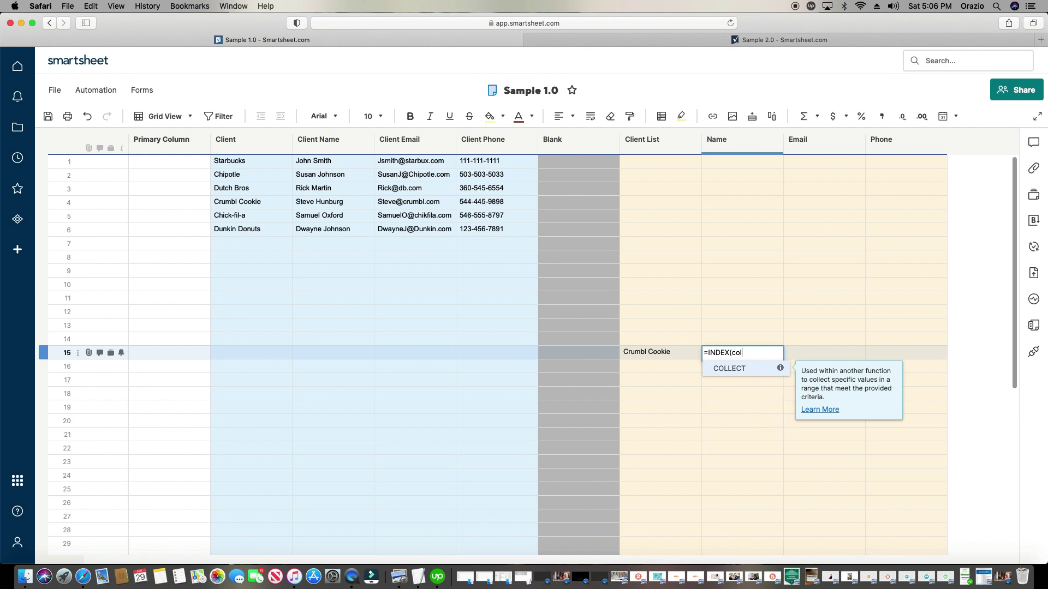
pyautogui.press('Return')
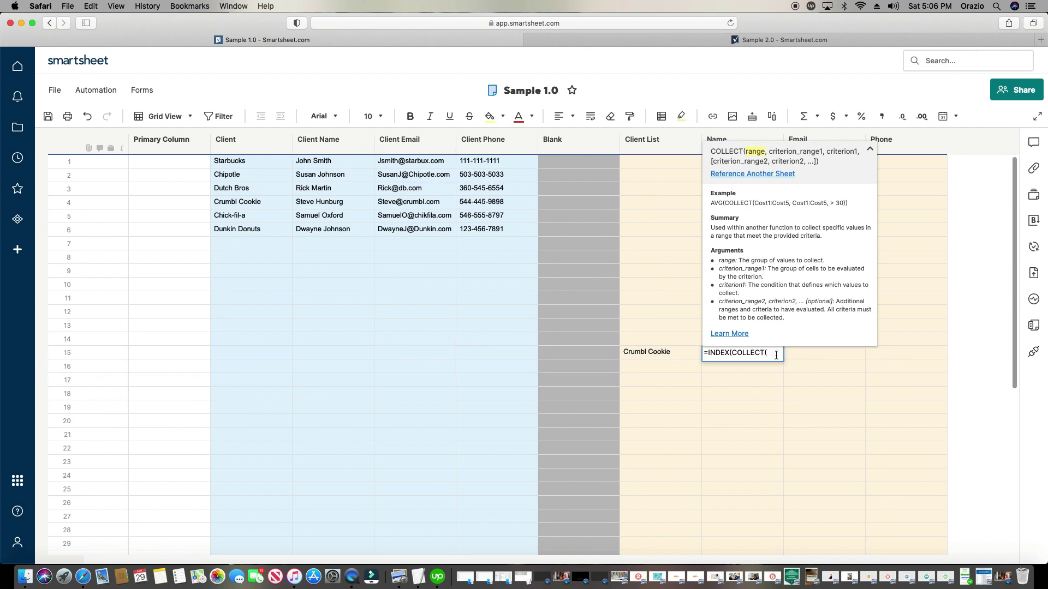
pyautogui.write('[Client Name')
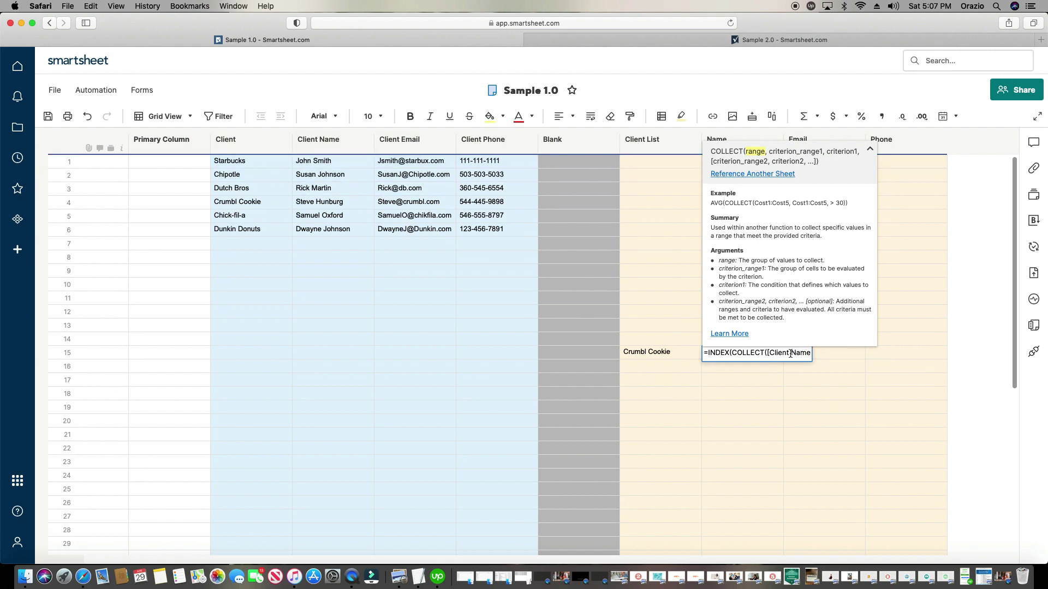
pyautogui.write(']:[Client Name')
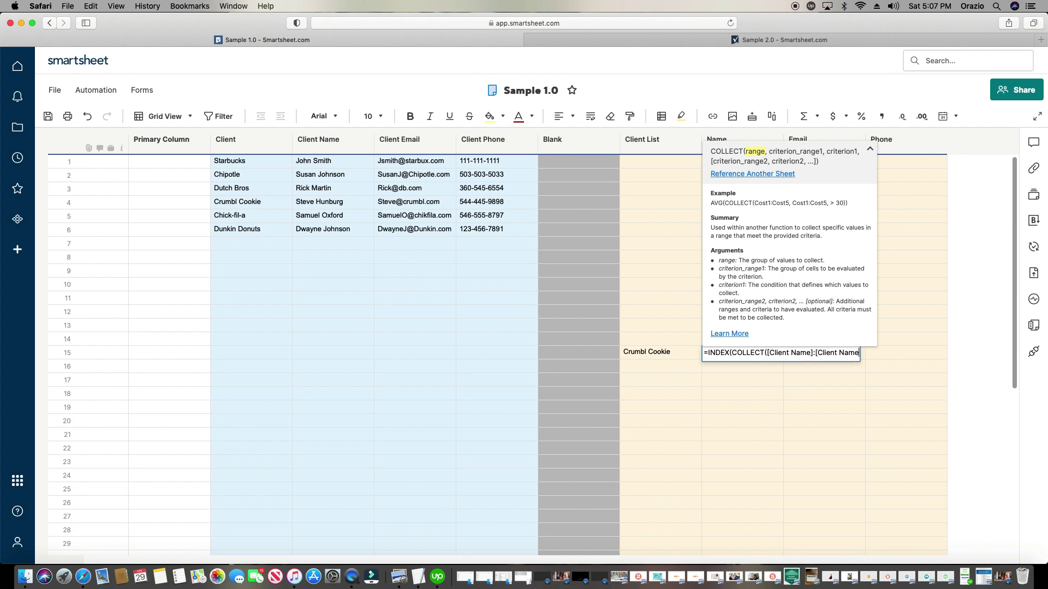
pyautogui.write(']')
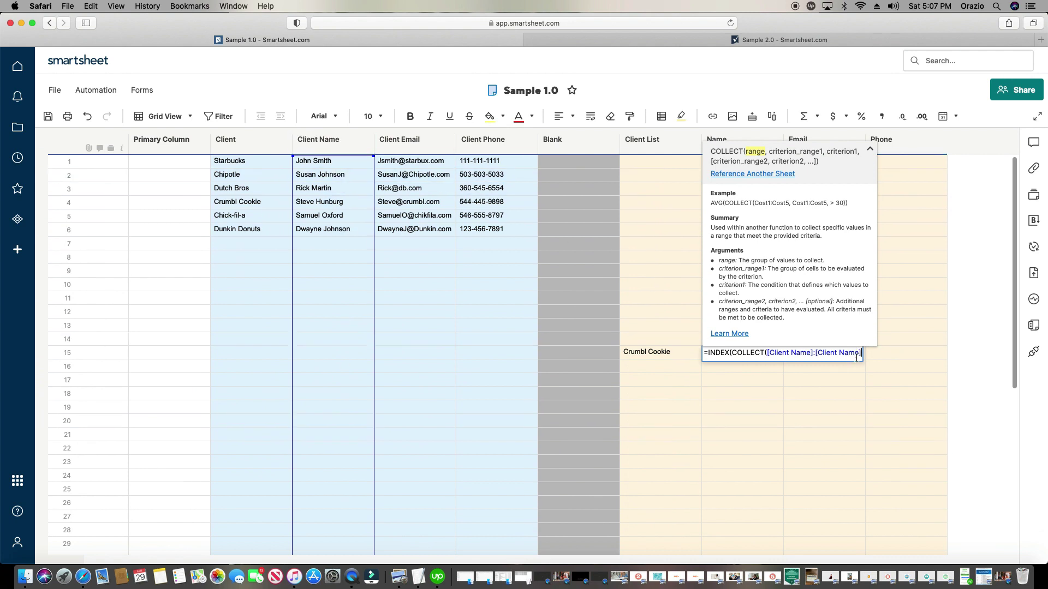
pyautogui.write(',')
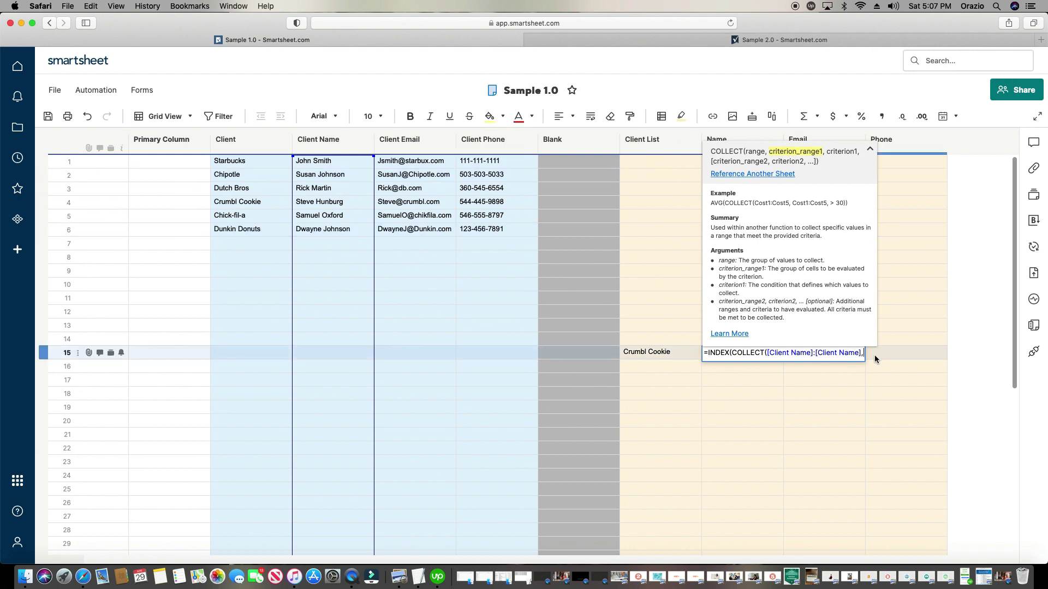
pyautogui.write('[')
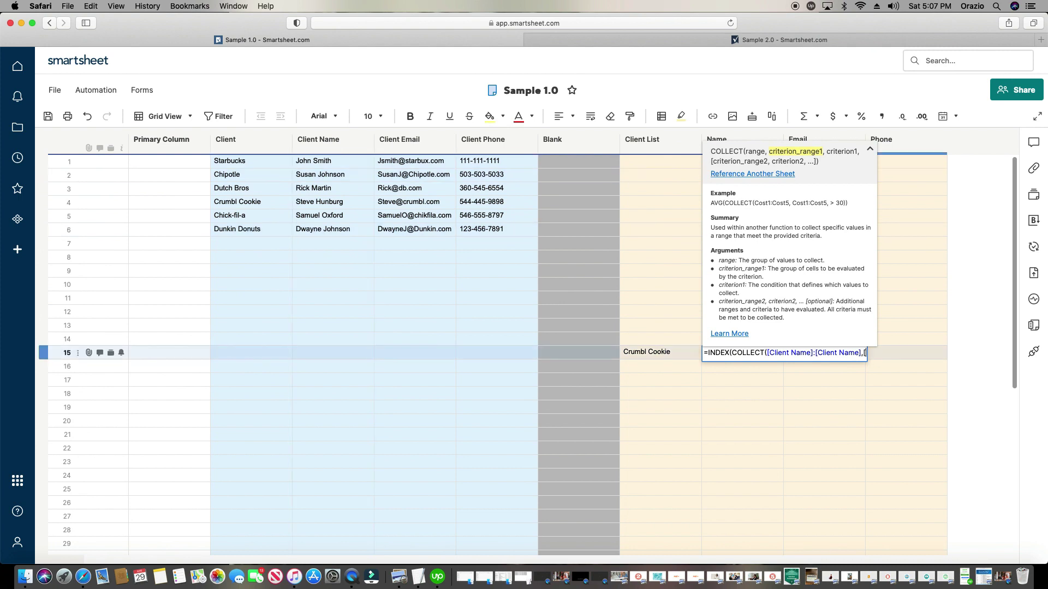
pyautogui.write('Client]:')
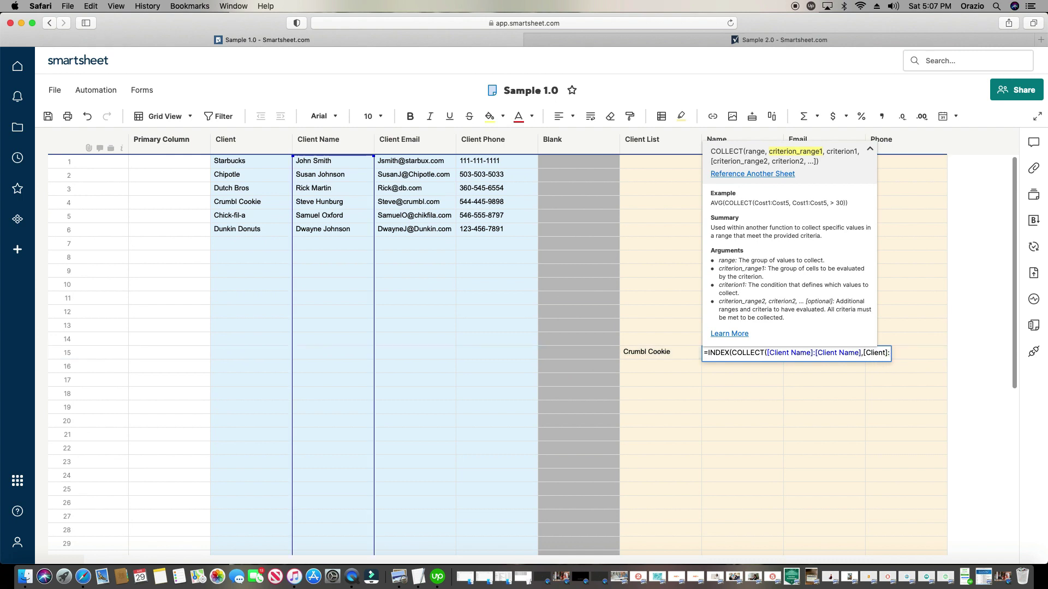
pyautogui.write('[Client')
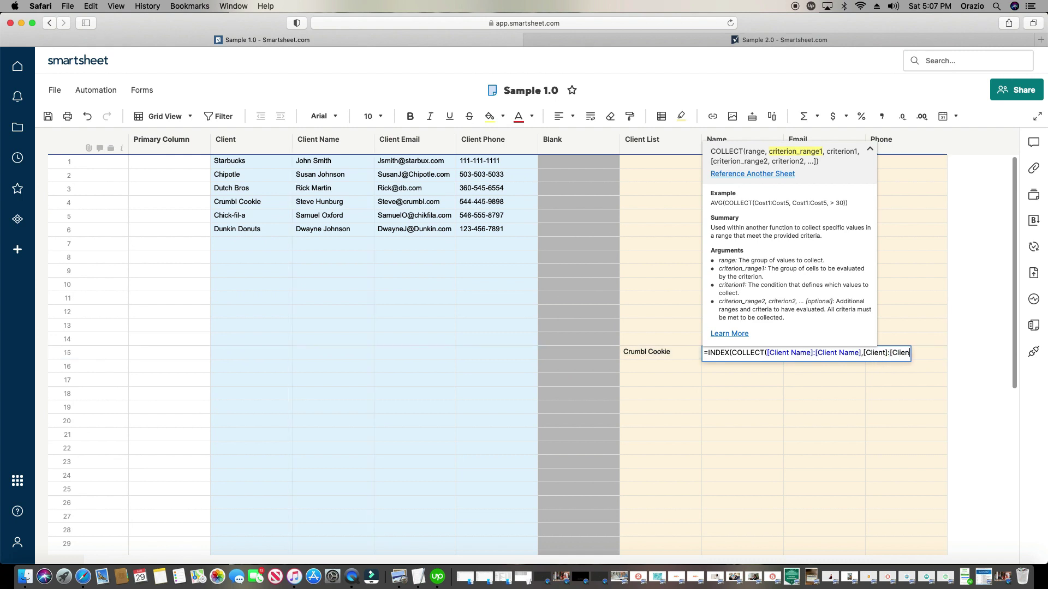
pyautogui.write(']')
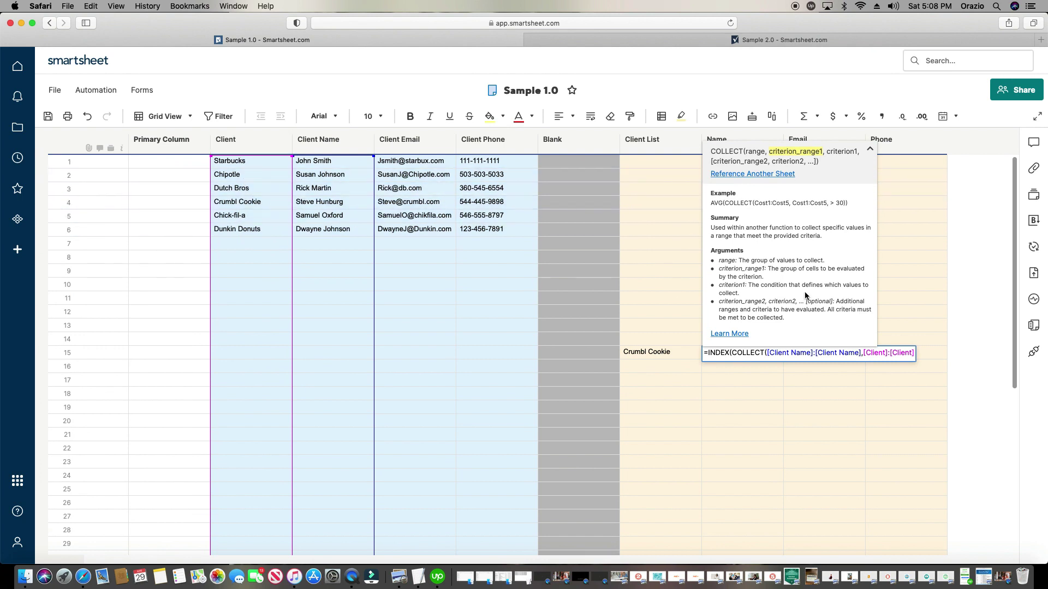
pyautogui.write(',')
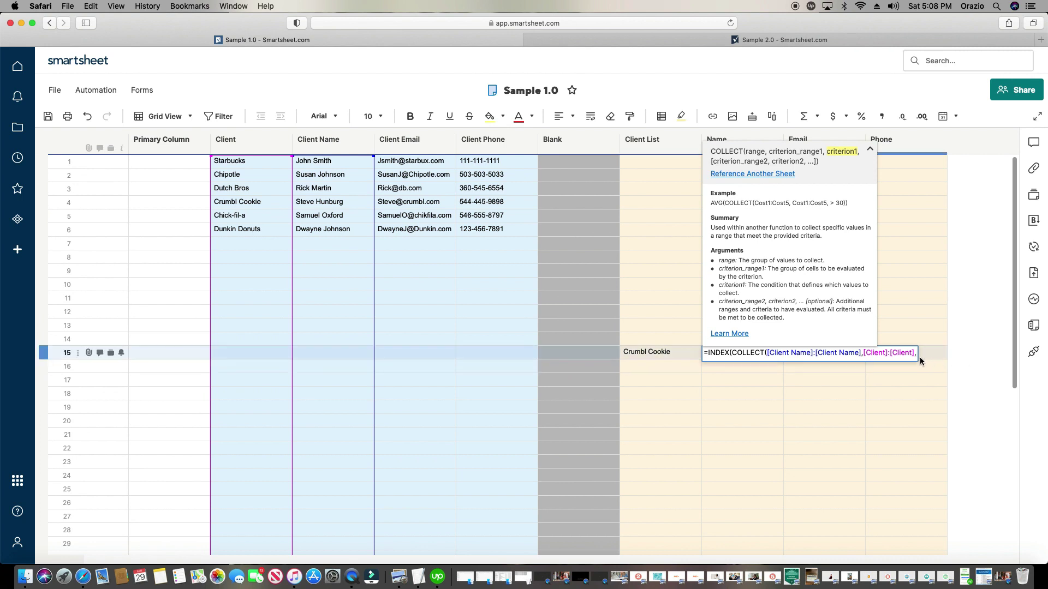
pyautogui.click(684, 355)
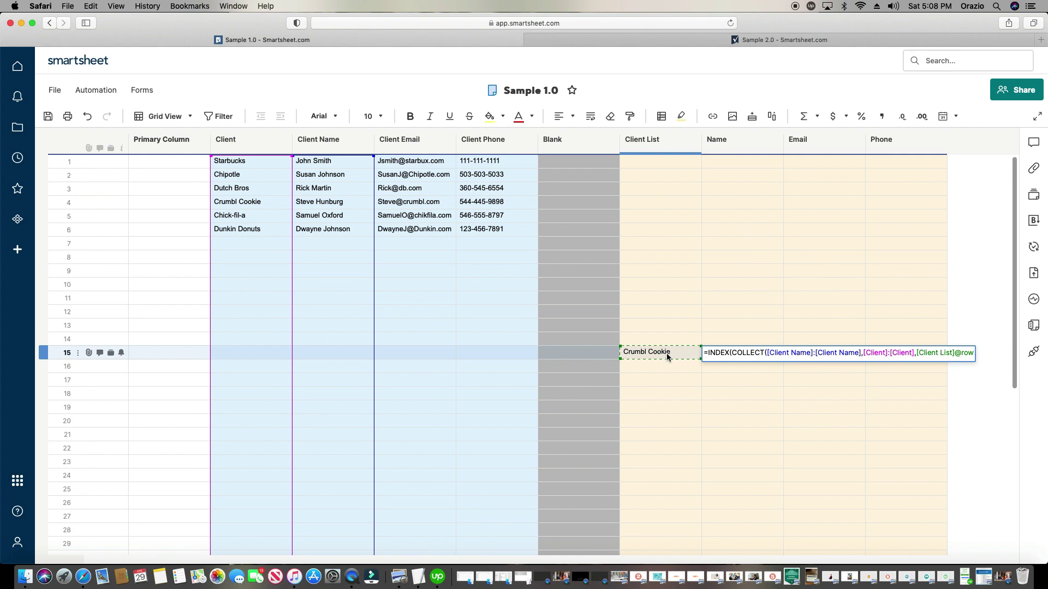
pyautogui.write(')')
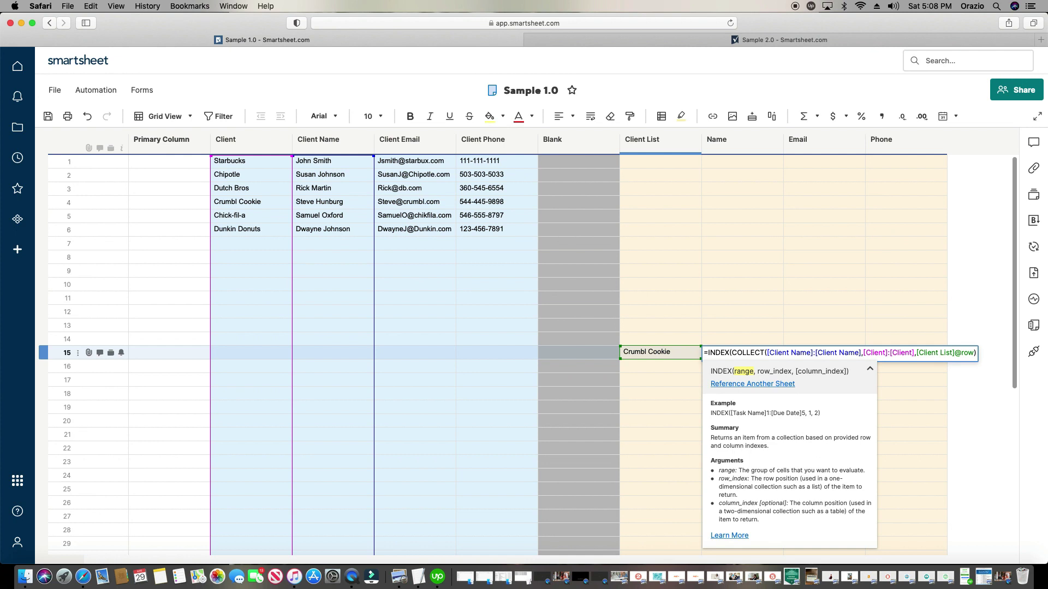
pyautogui.write(',1)')
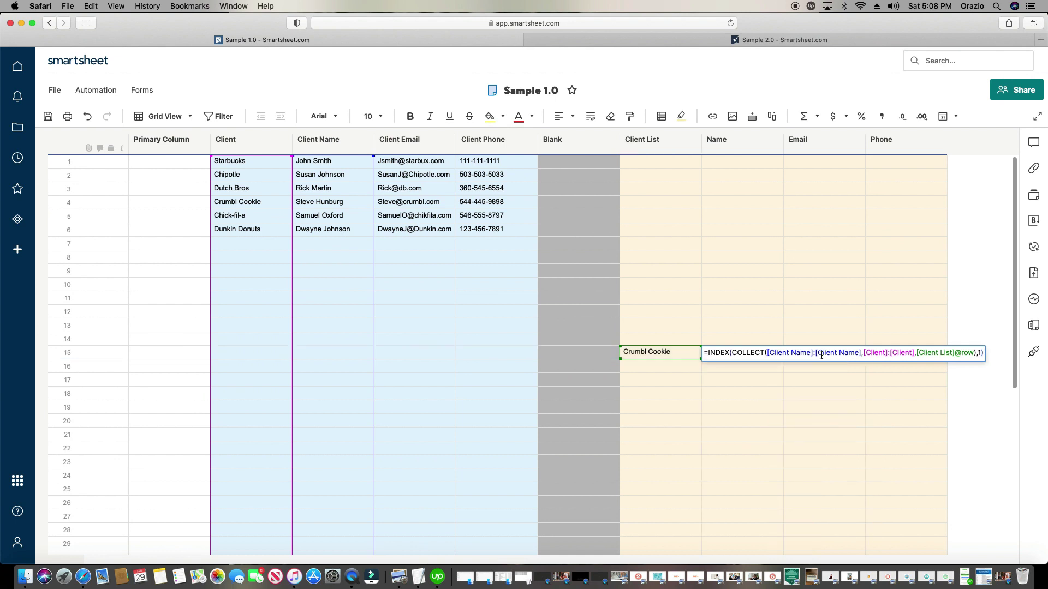
pyautogui.press('Return')
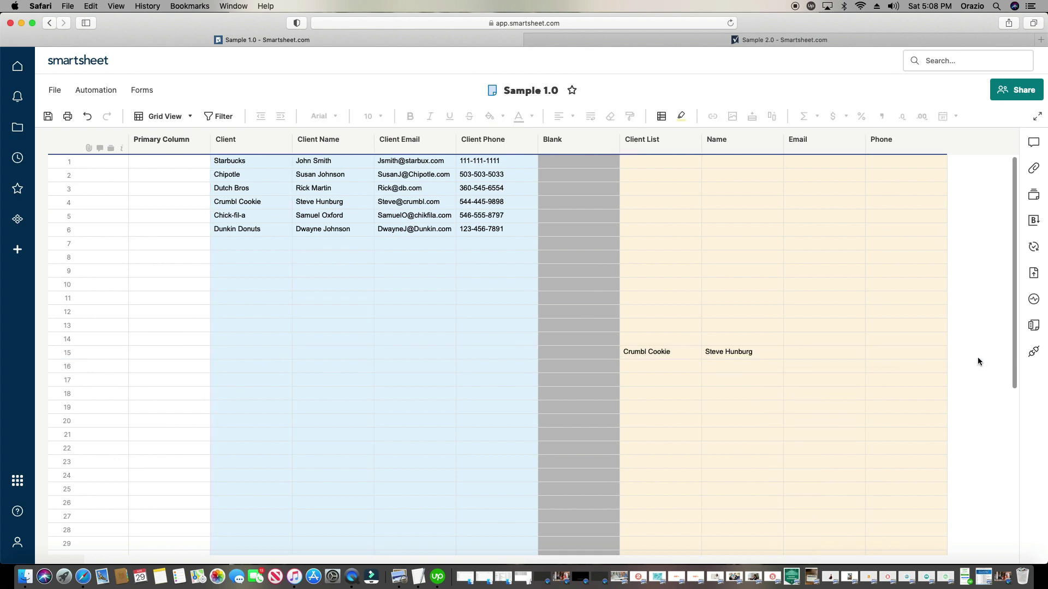
# - Review the Name formula's row index argument and recommit it
pyautogui.doubleClick(767, 354)
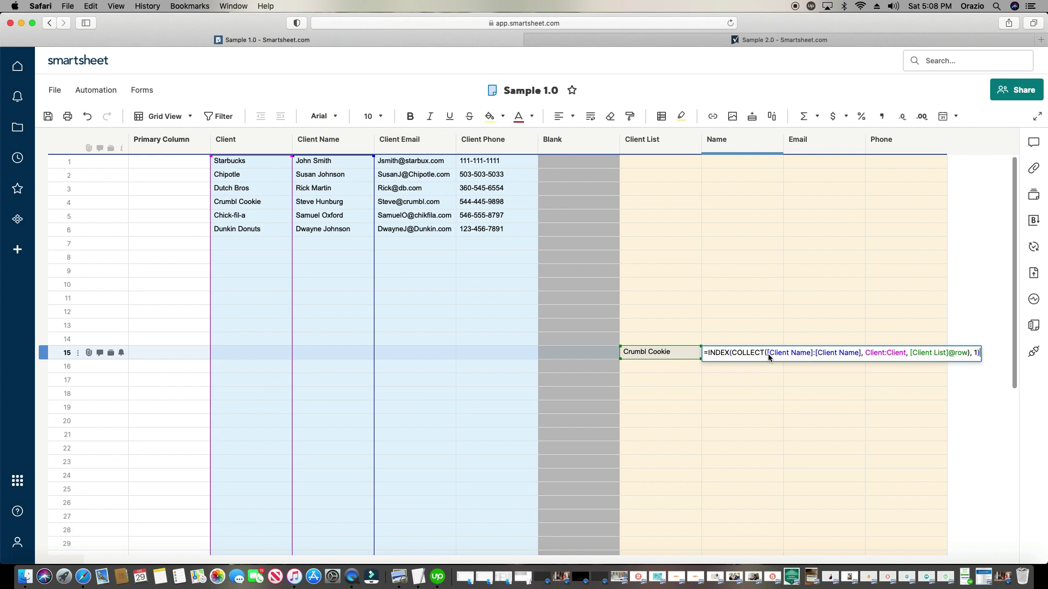
pyautogui.click(977, 355)
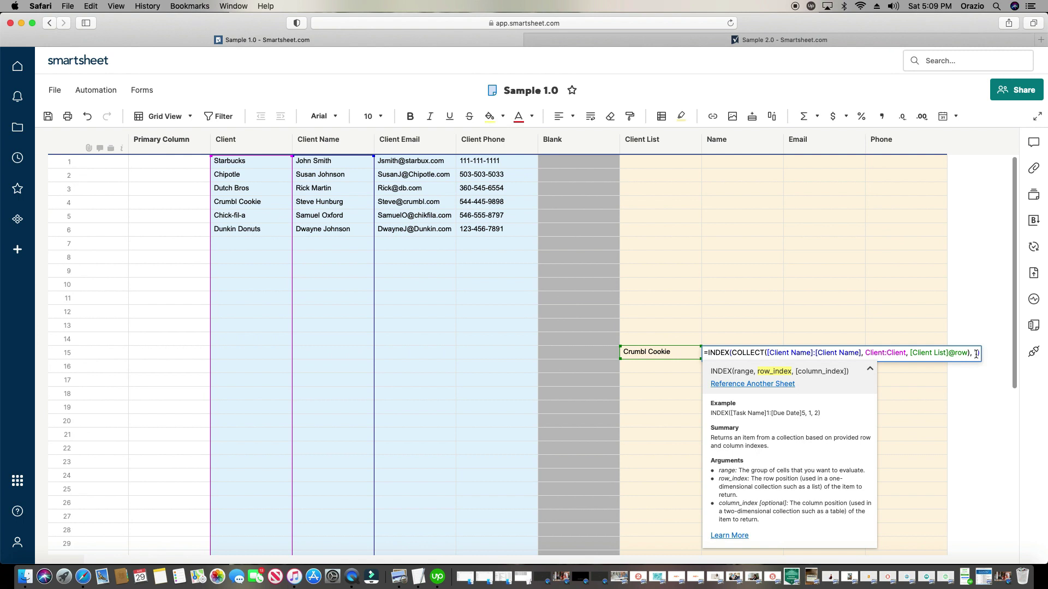
pyautogui.press('Return')
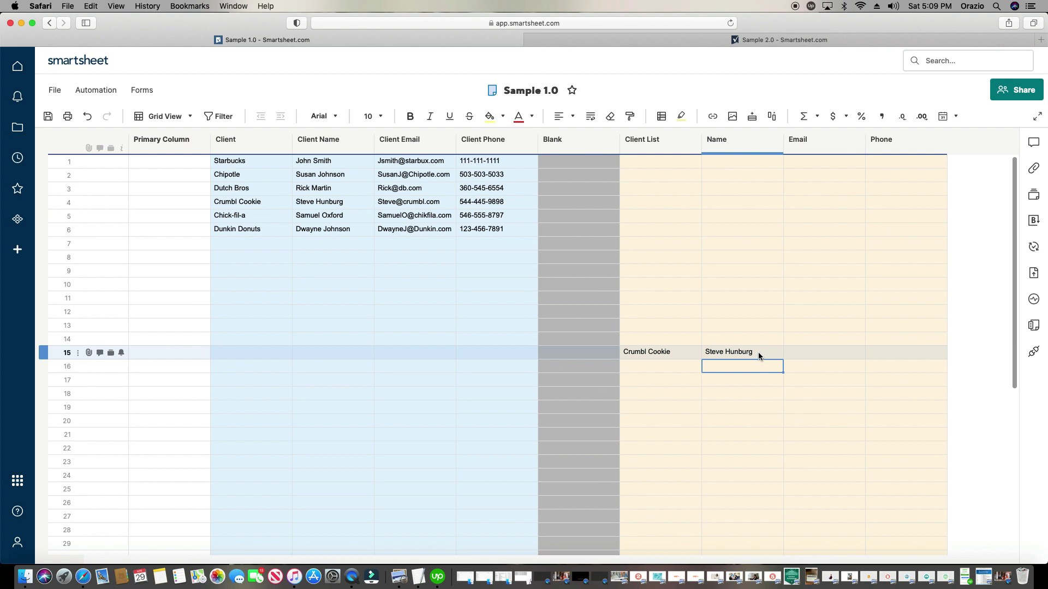
pyautogui.click(798, 355)
pyautogui.click(799, 353)
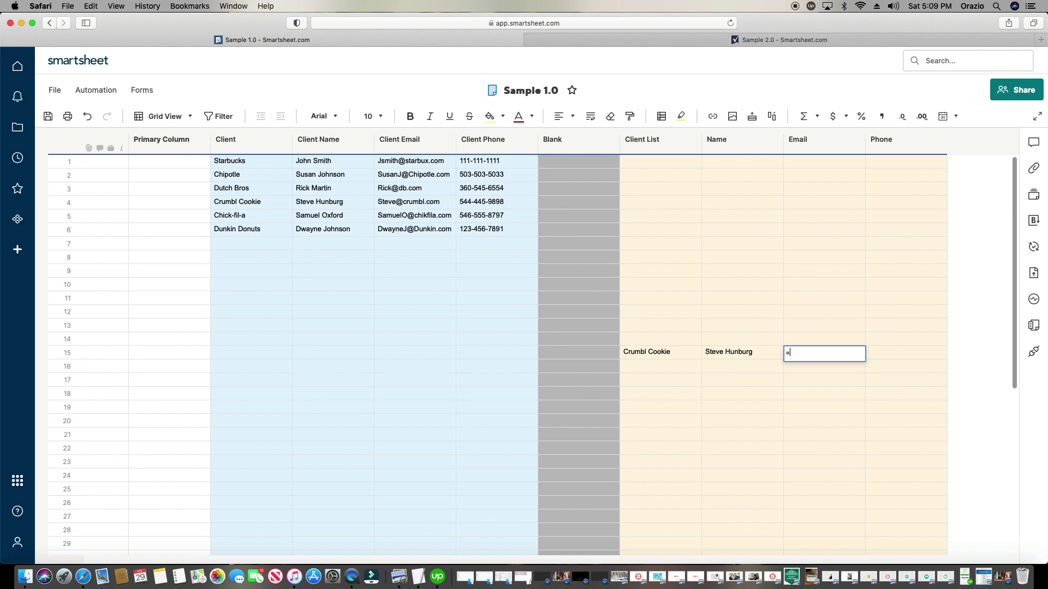
pyautogui.write('=in')
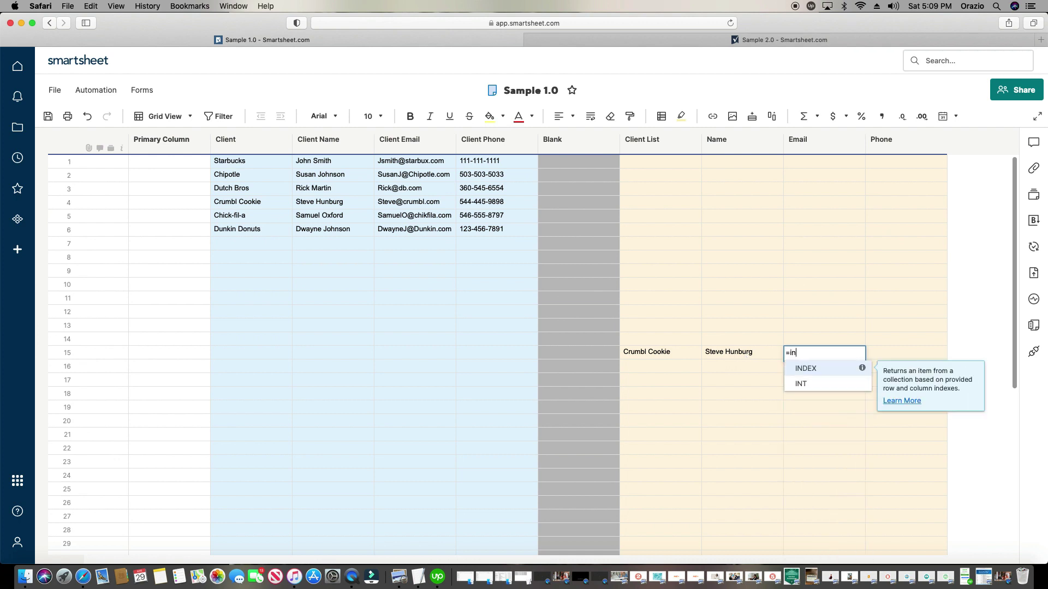
pyautogui.click(805, 369)
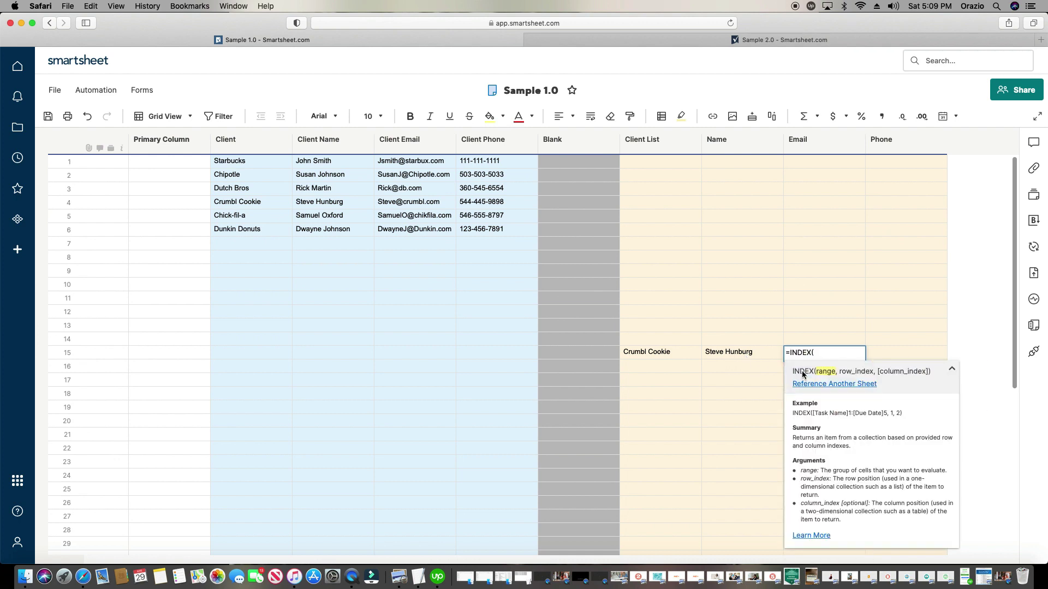
pyautogui.write('coll')
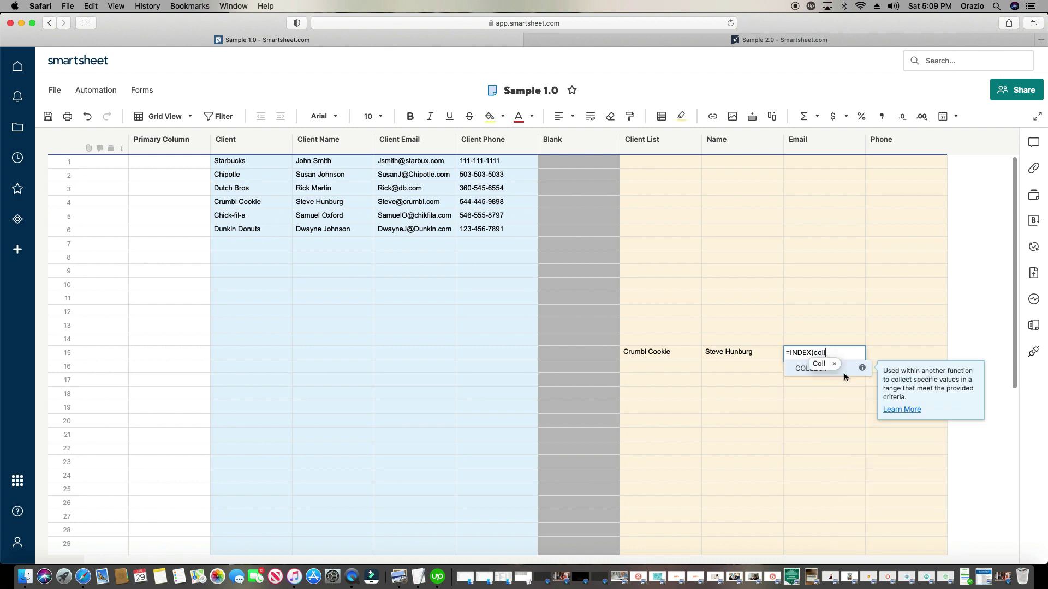
pyautogui.click(846, 372)
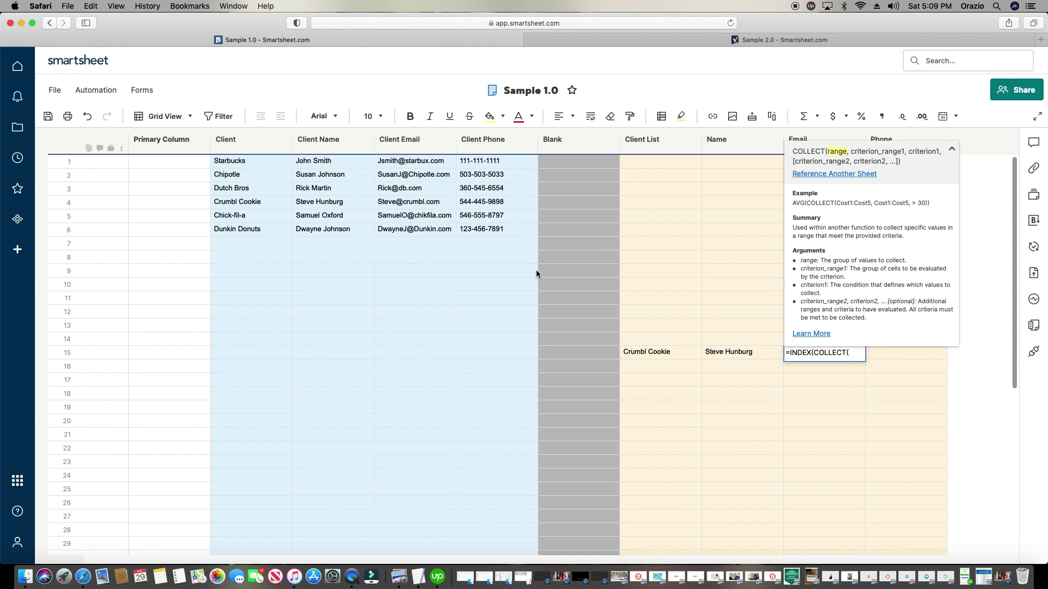
pyautogui.write('[Clie')
pyautogui.press('BackSpace')
pyautogui.press('BackSpace')
pyautogui.press('BackSpace')
pyautogui.write('lient Email]')
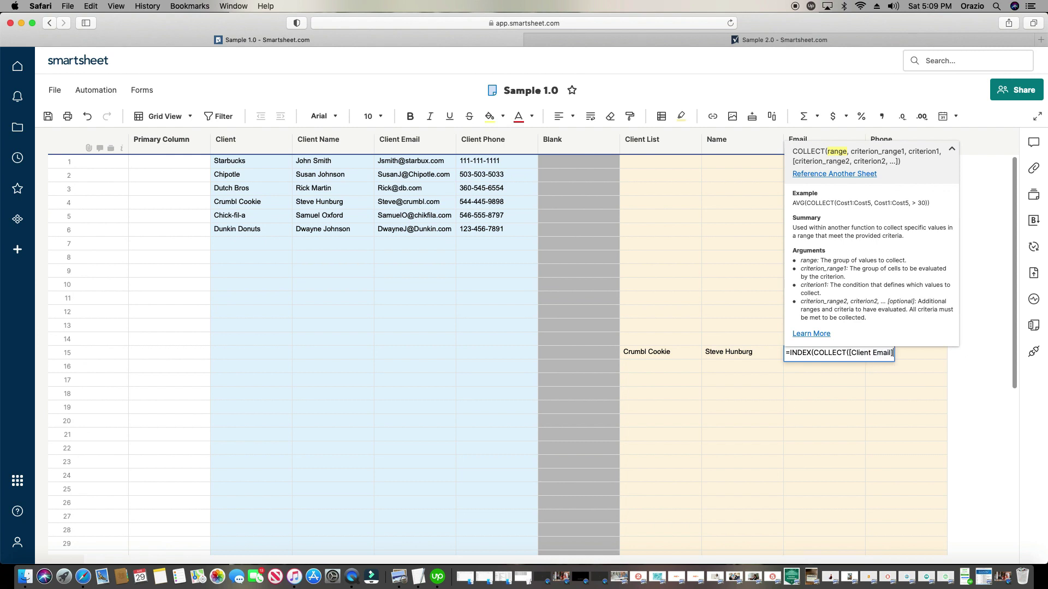
pyautogui.write(':[Client Email]')
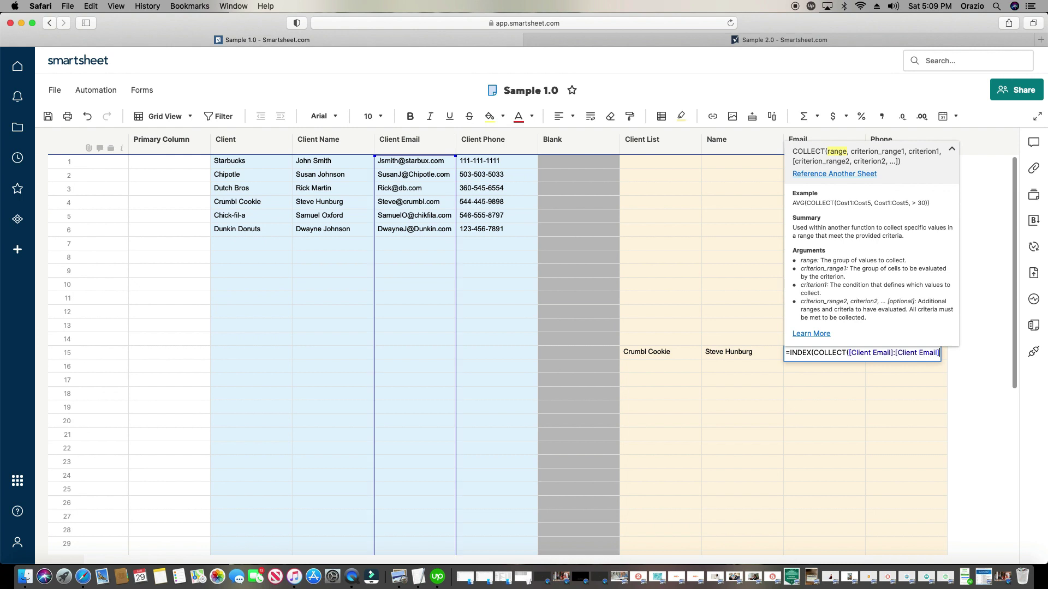
pyautogui.write(', [')
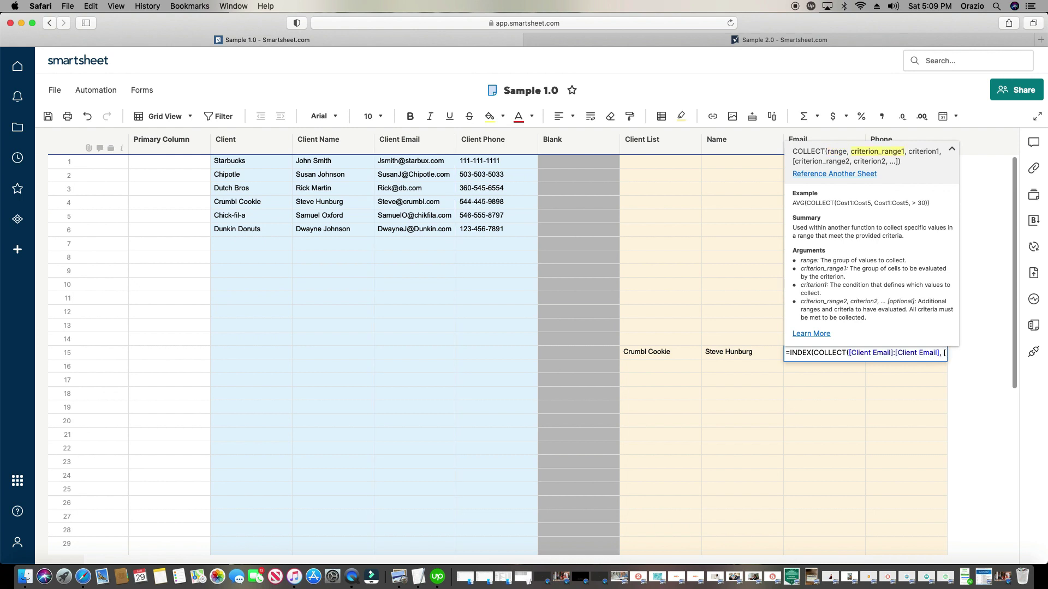
pyautogui.write('Client]:')
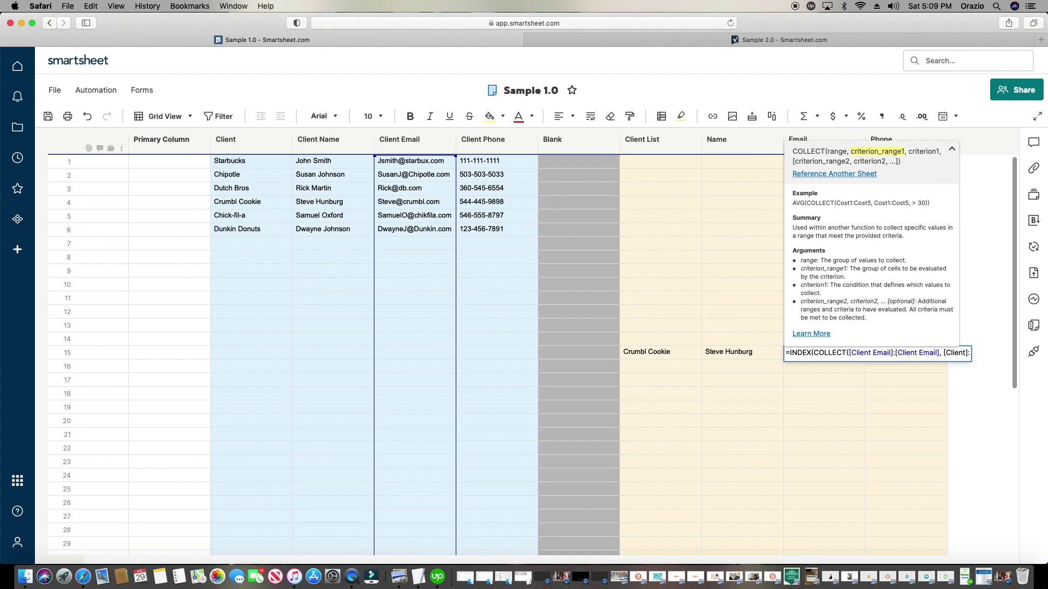
pyautogui.write('[Client')
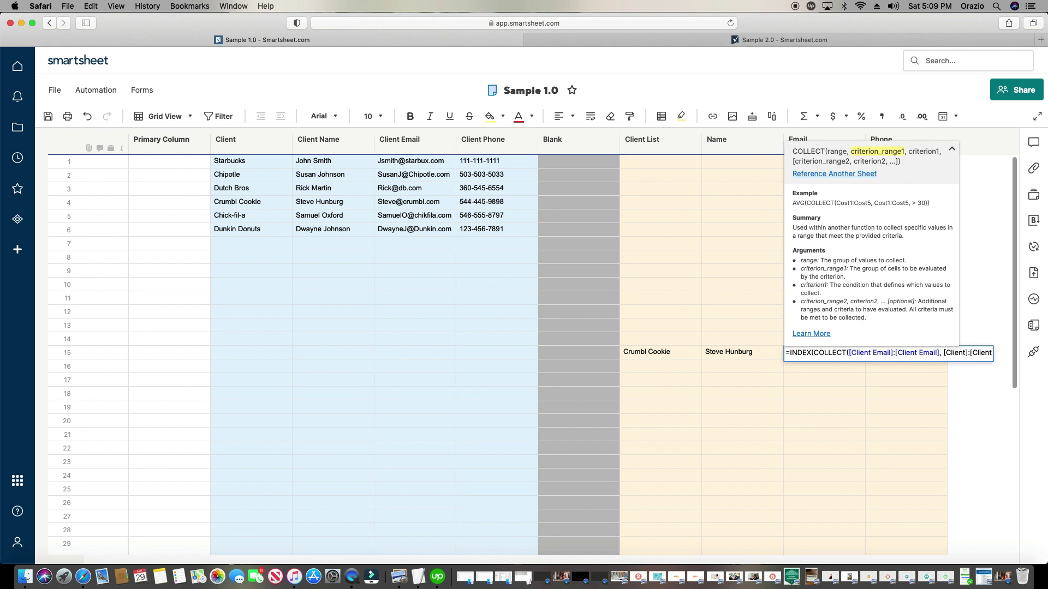
pyautogui.write(']')
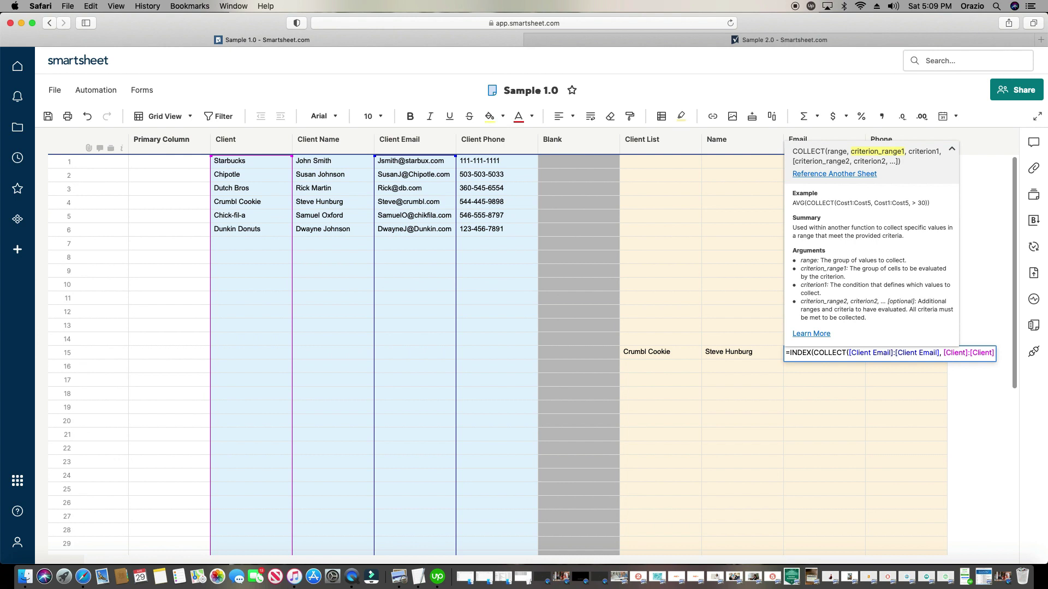
pyautogui.write(',')
pyautogui.click(666, 353)
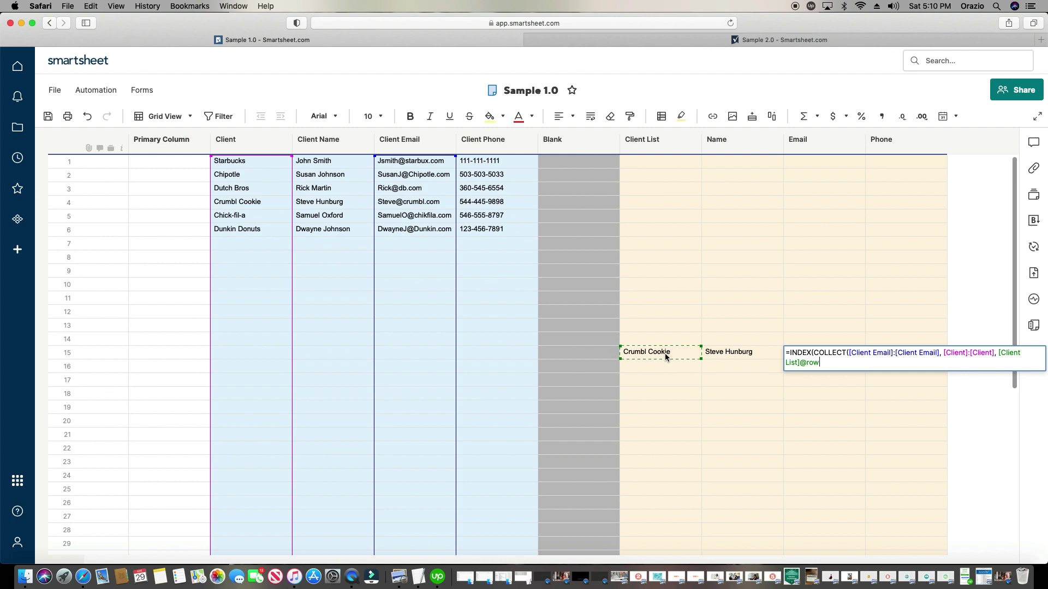
pyautogui.write(')')
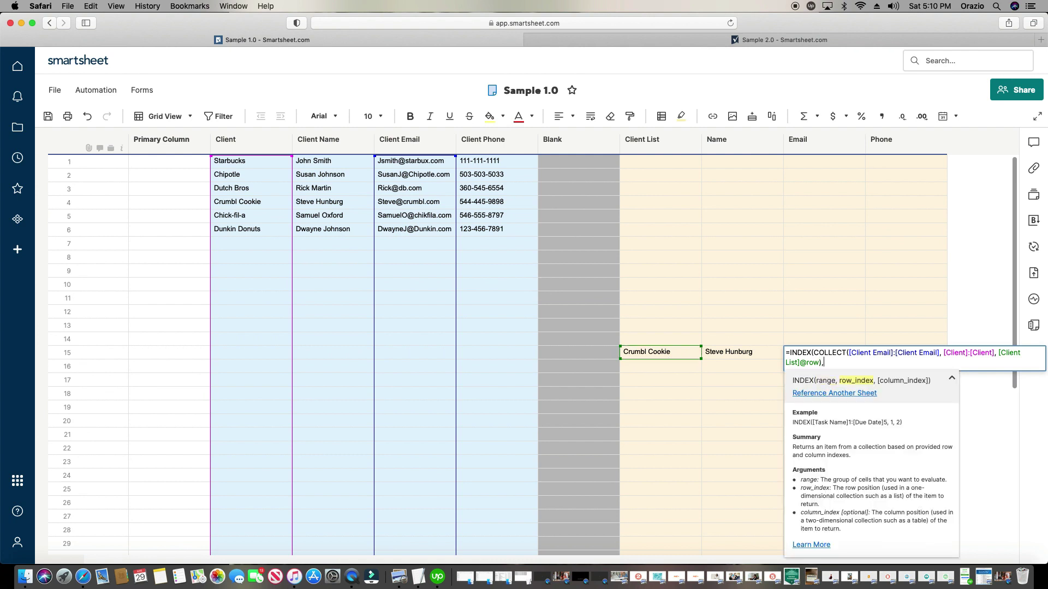
pyautogui.write(',1)')
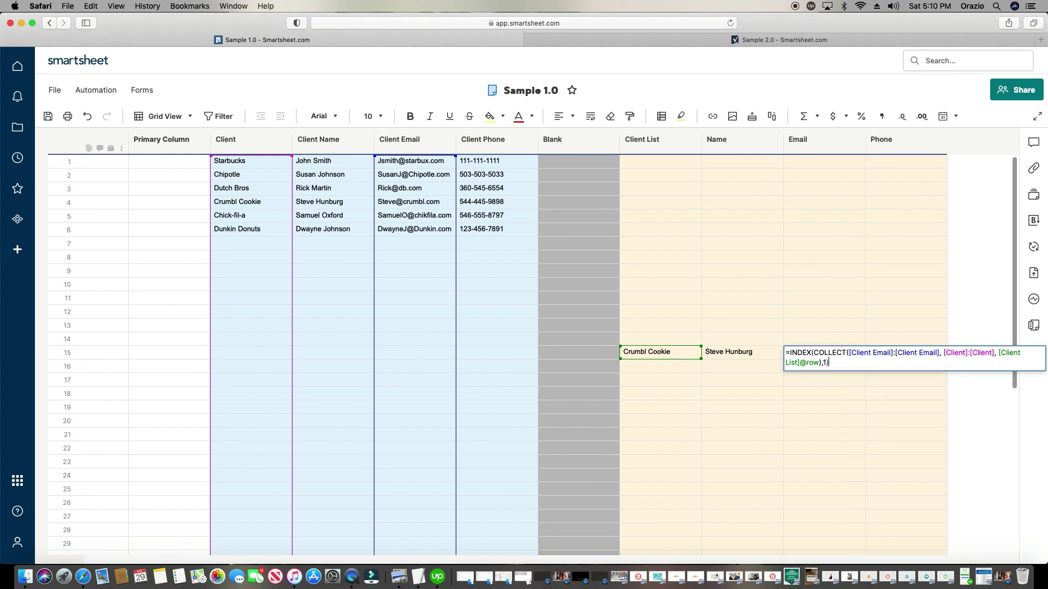
pyautogui.press('Return')
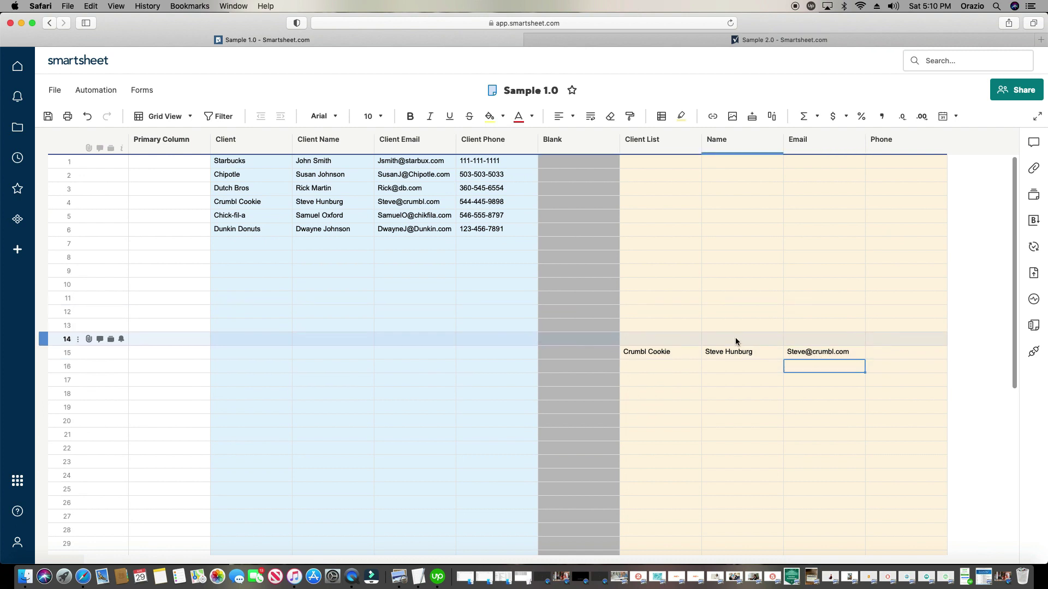
# - Reopen the row 15 Email formula and commit it again
pyautogui.click(803, 354)
pyautogui.doubleClick(803, 353)
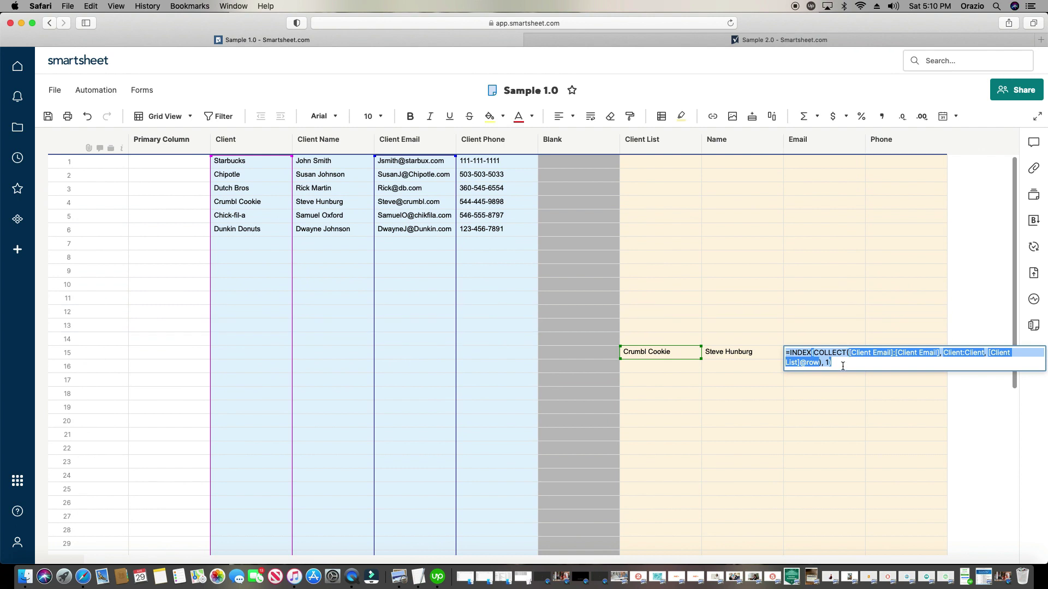
pyautogui.press('Return')
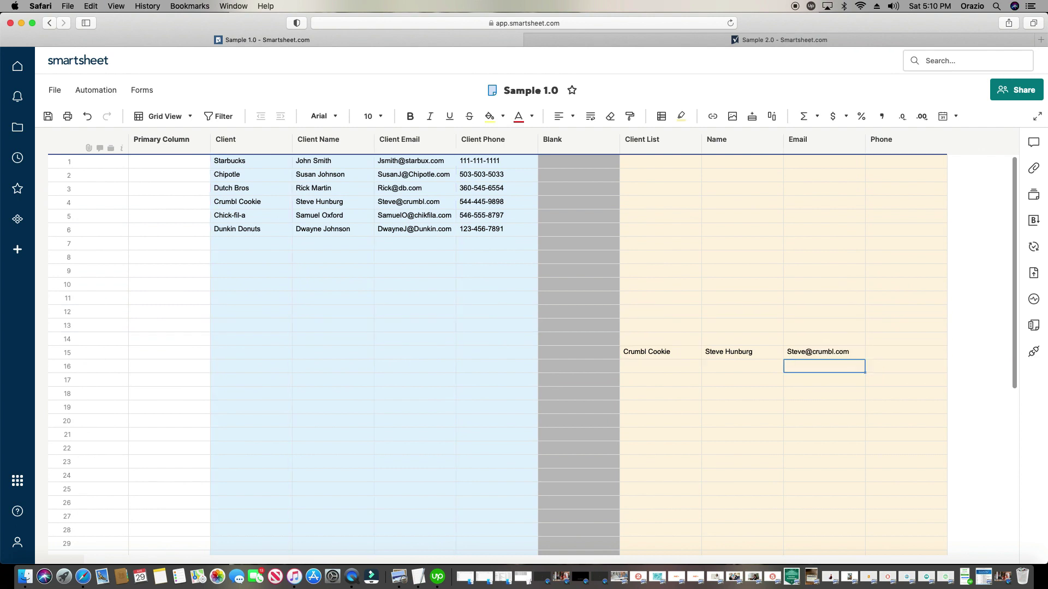
pyautogui.click(902, 352)
# - Paste the lookup into row 15's Phone cell with [Client Phone]:[Client Phone] replacing the email range
pyautogui.click(903, 352)
pyautogui.press('cmd+v')
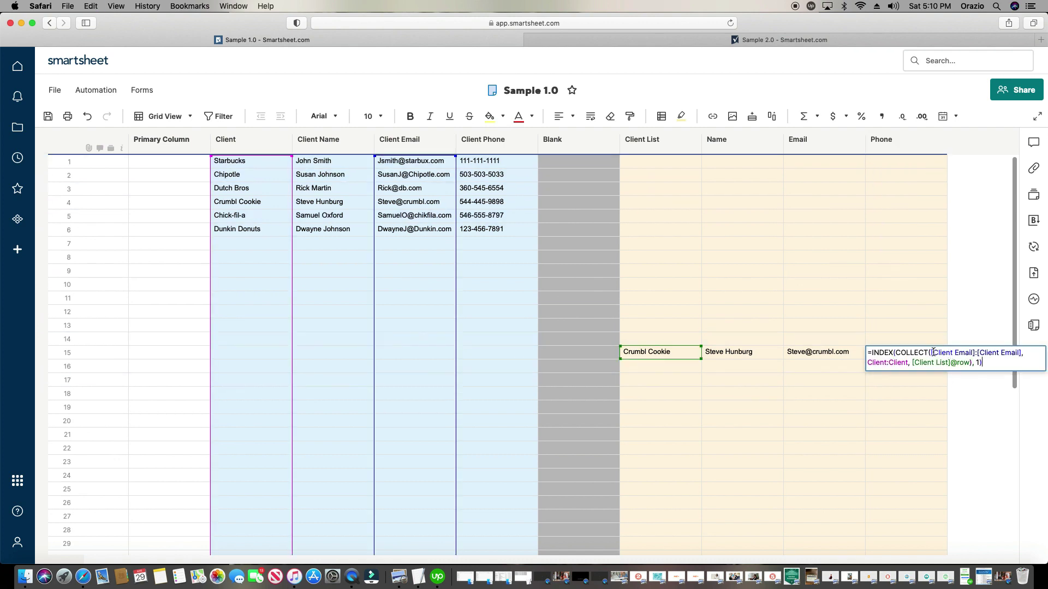
pyautogui.moveTo(931, 352); pyautogui.dragTo(1022, 352)
pyautogui.press('BackSpace')
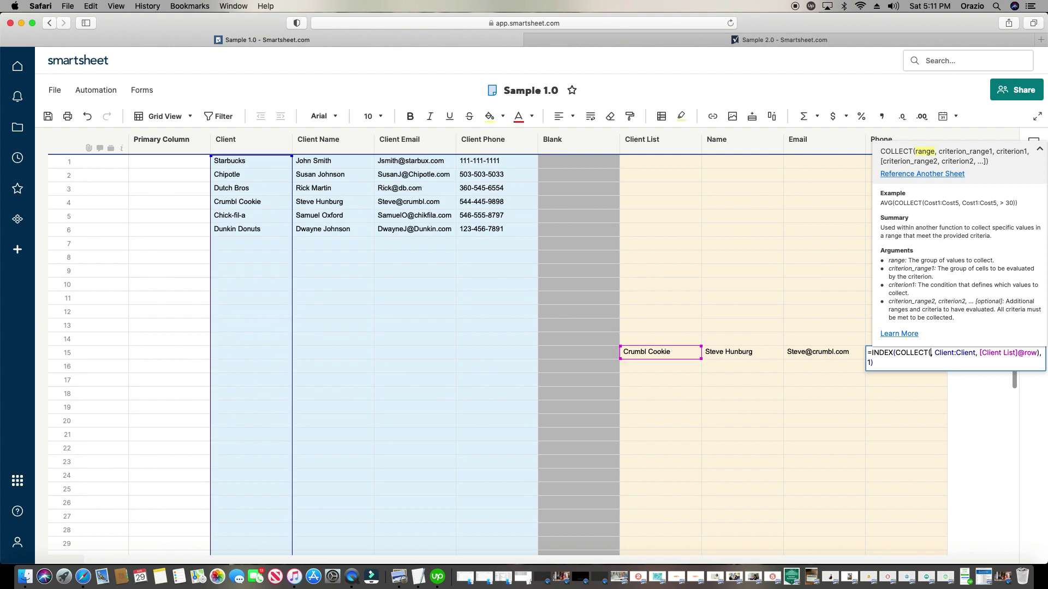
pyautogui.write('[')
pyautogui.write('Client Phone')
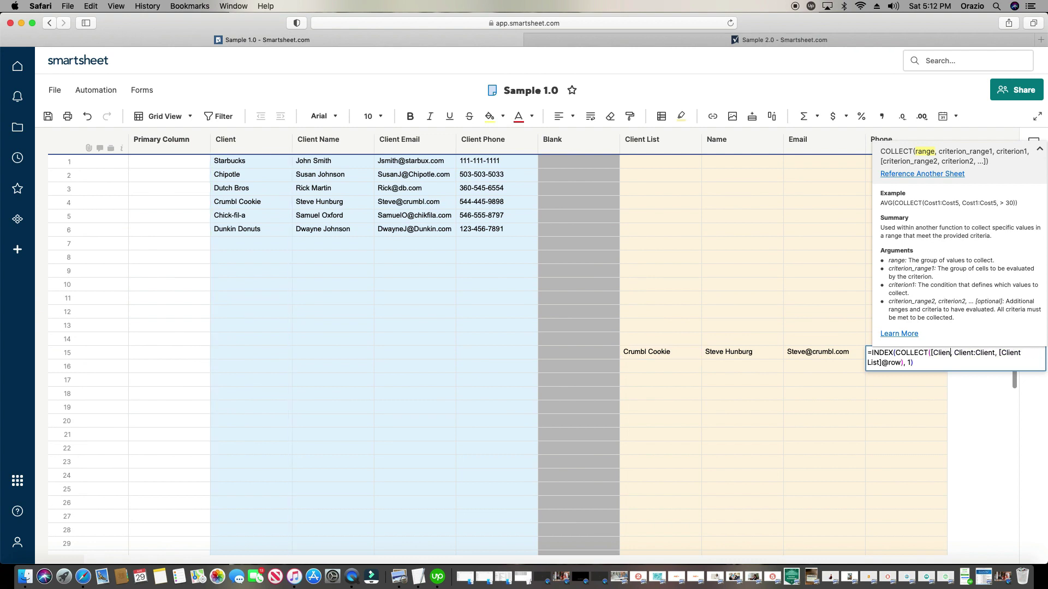
pyautogui.write(']')
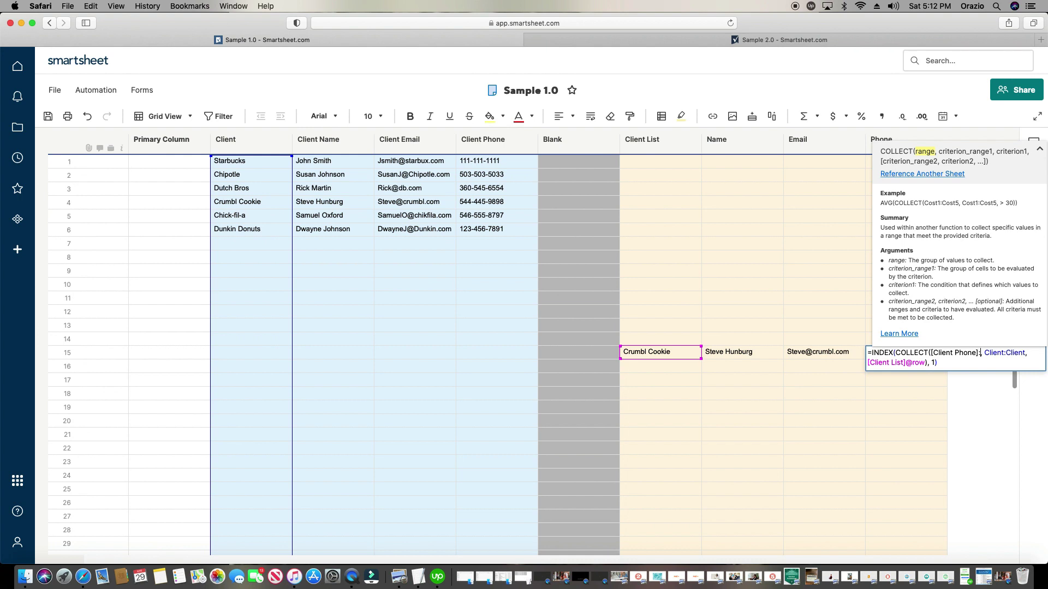
pyautogui.write(':[Client P')
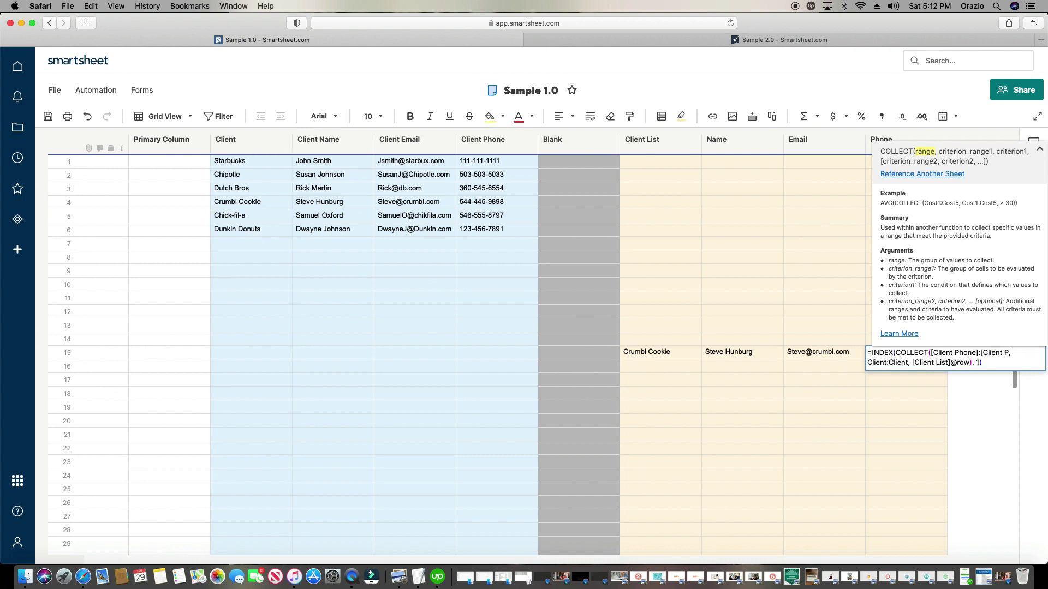
pyautogui.write('hoone')
pyautogui.press('BackSpace')
pyautogui.write('ne],')
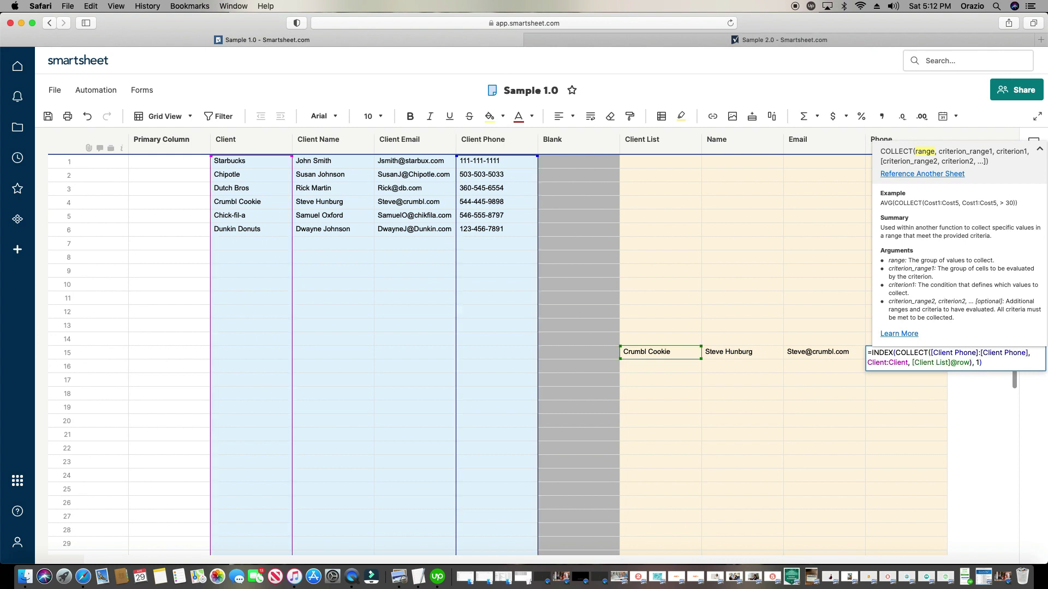
pyautogui.press('Return')
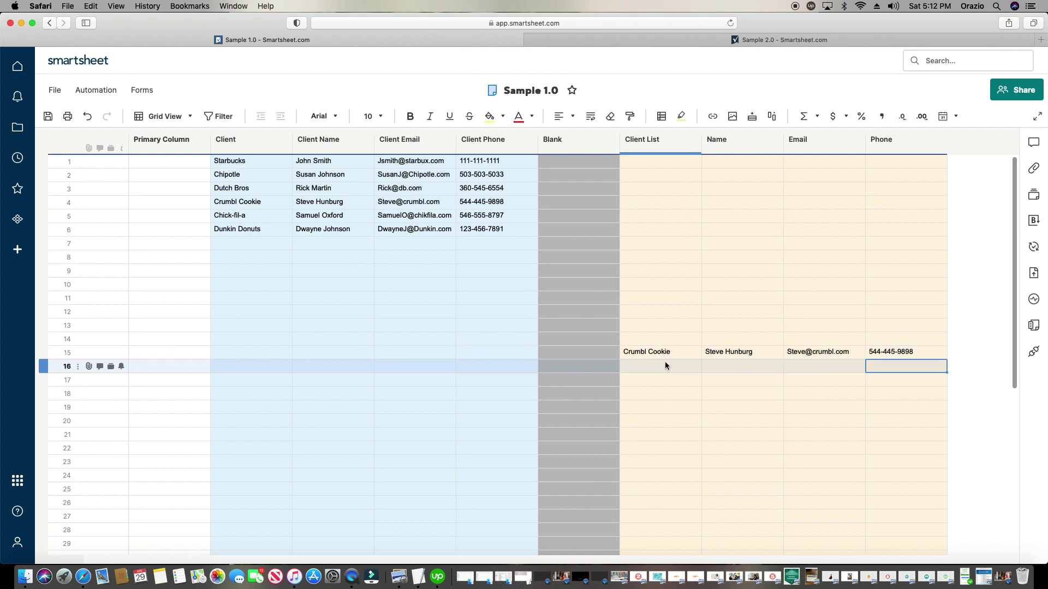
pyautogui.click(758, 355)
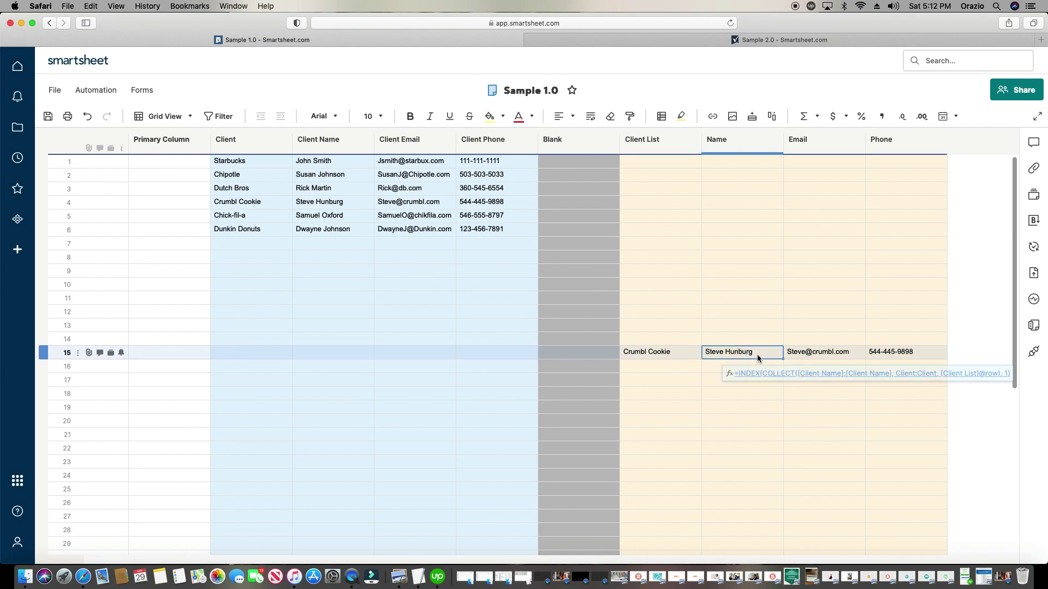
# - Convert row 15's Name, Email and Phone formulas into column formulas
pyautogui.click(692, 396)
pyautogui.click(728, 357)
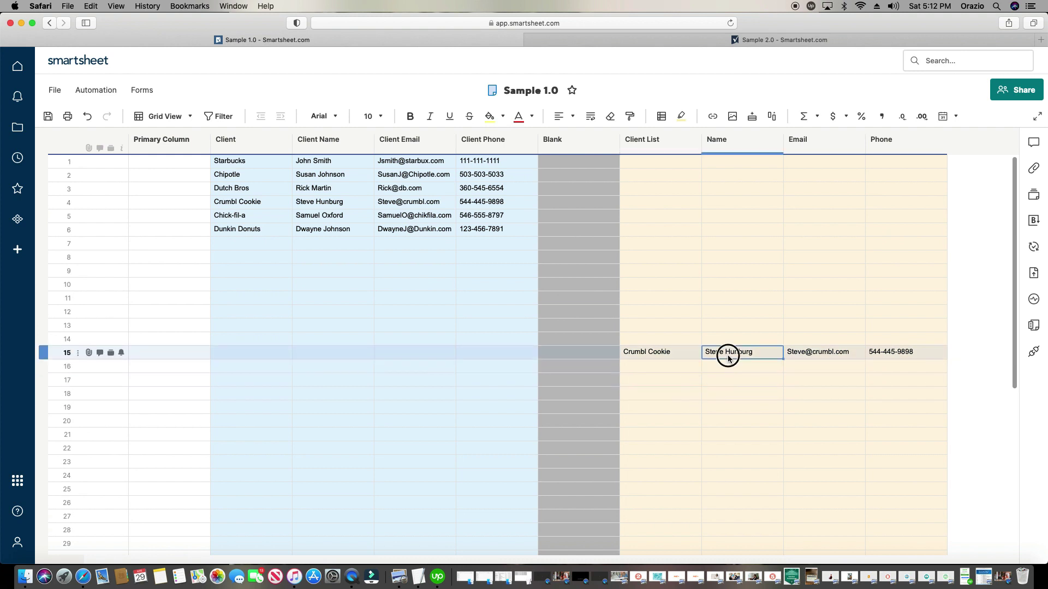
pyautogui.rightClick(731, 357)
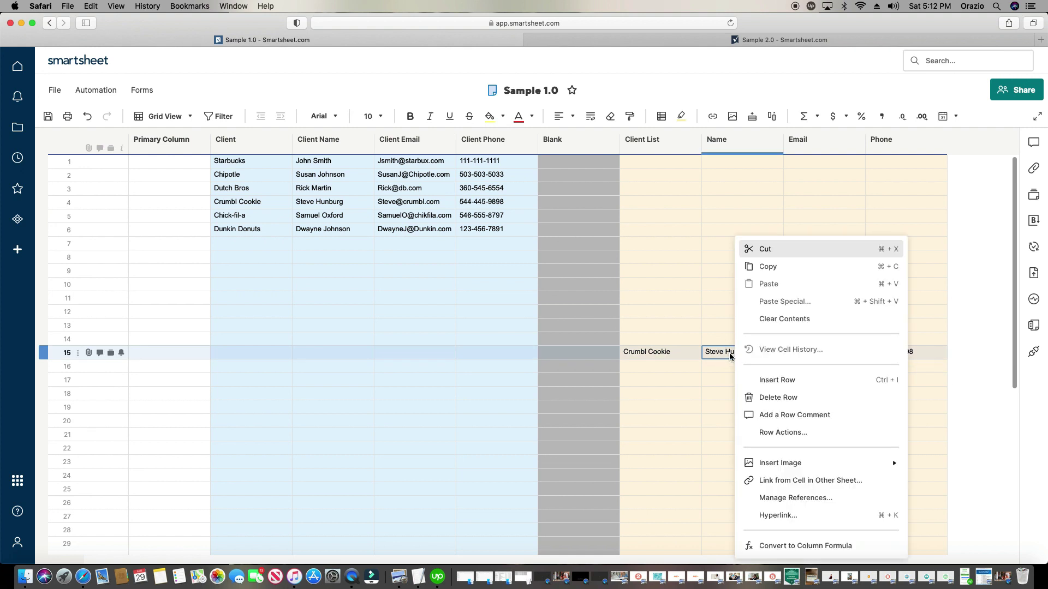
pyautogui.click(792, 547)
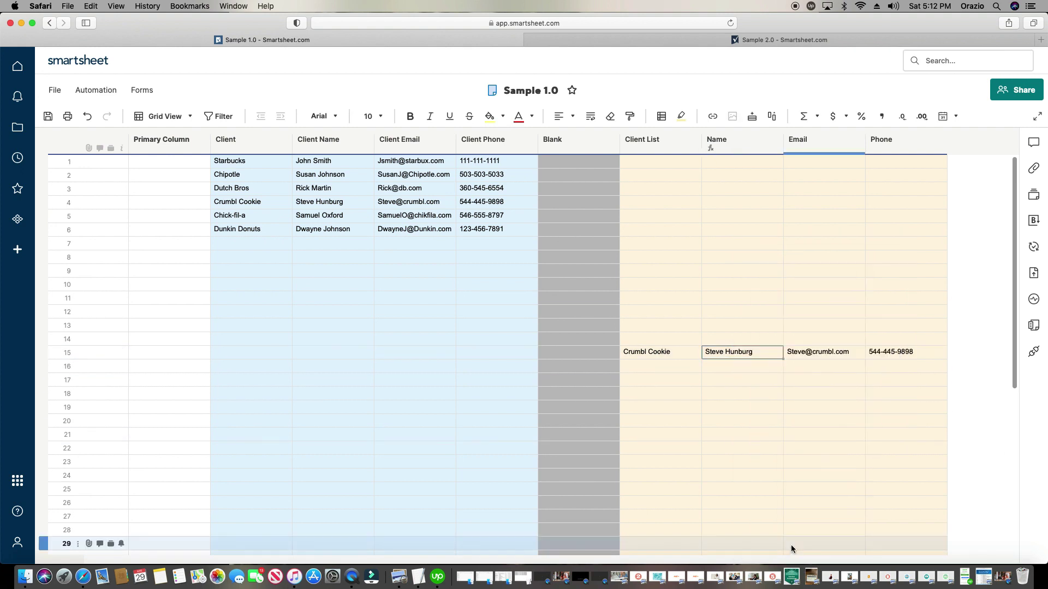
pyautogui.click(809, 354)
pyautogui.rightClick(812, 352)
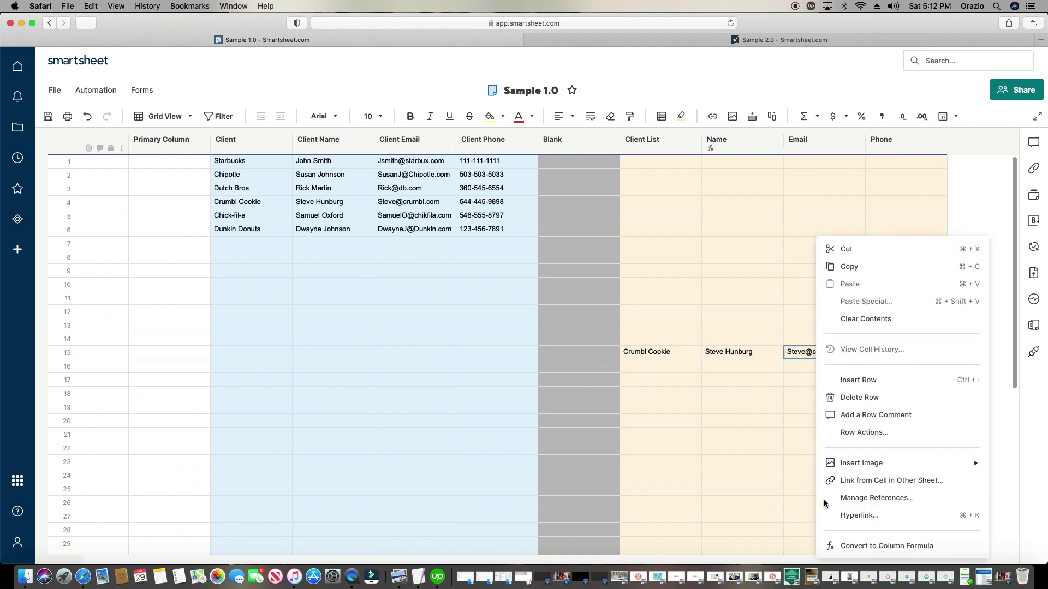
pyautogui.click(857, 547)
pyautogui.rightClick(904, 353)
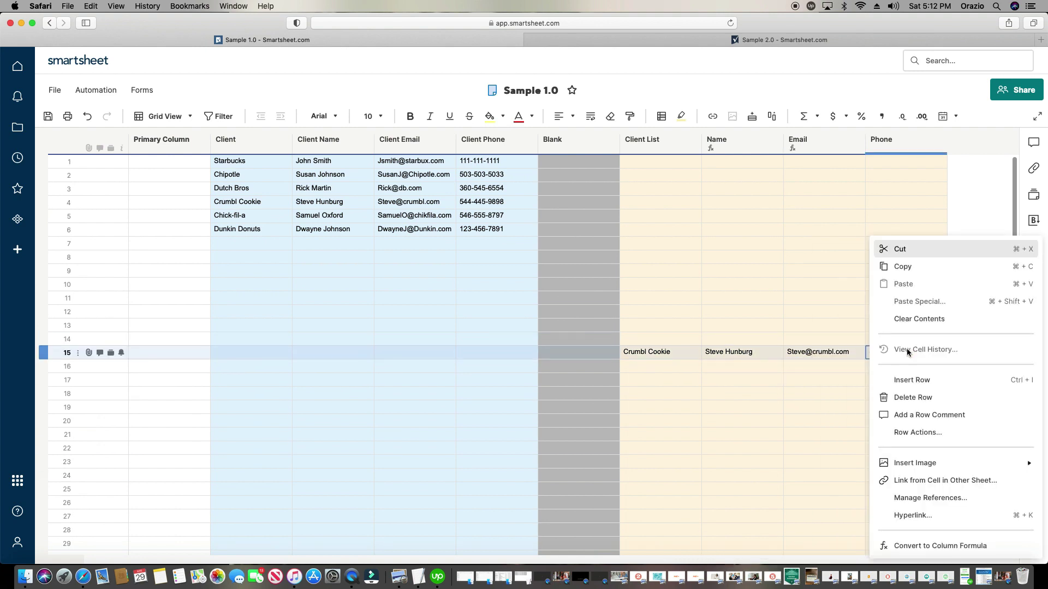
pyautogui.click(924, 546)
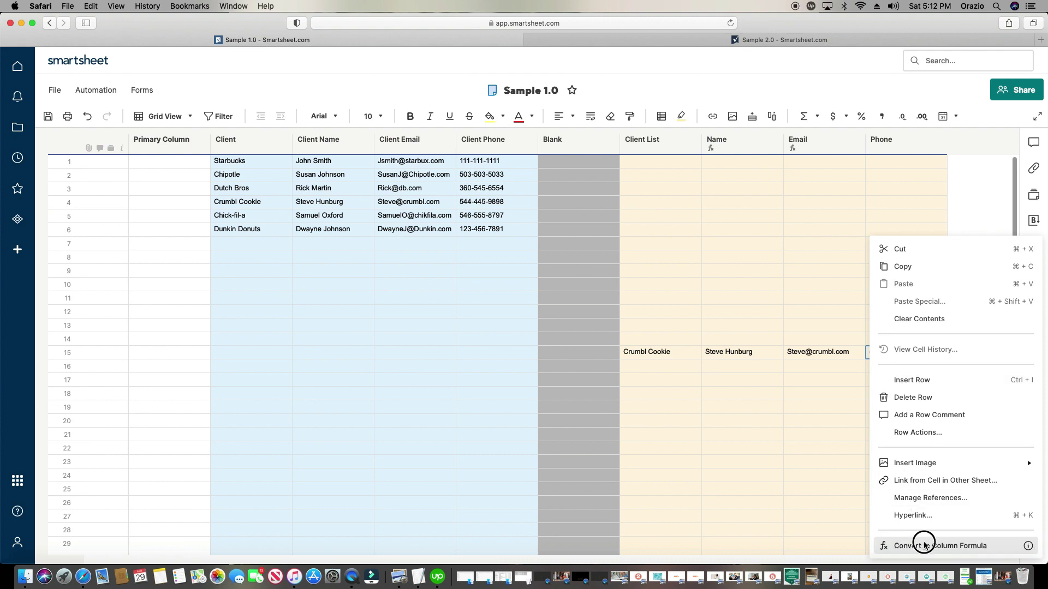
# - Check the Name column formula in empty rows and set row 35's client to Chick-fil-a
pyautogui.click(747, 422)
pyautogui.click(742, 461)
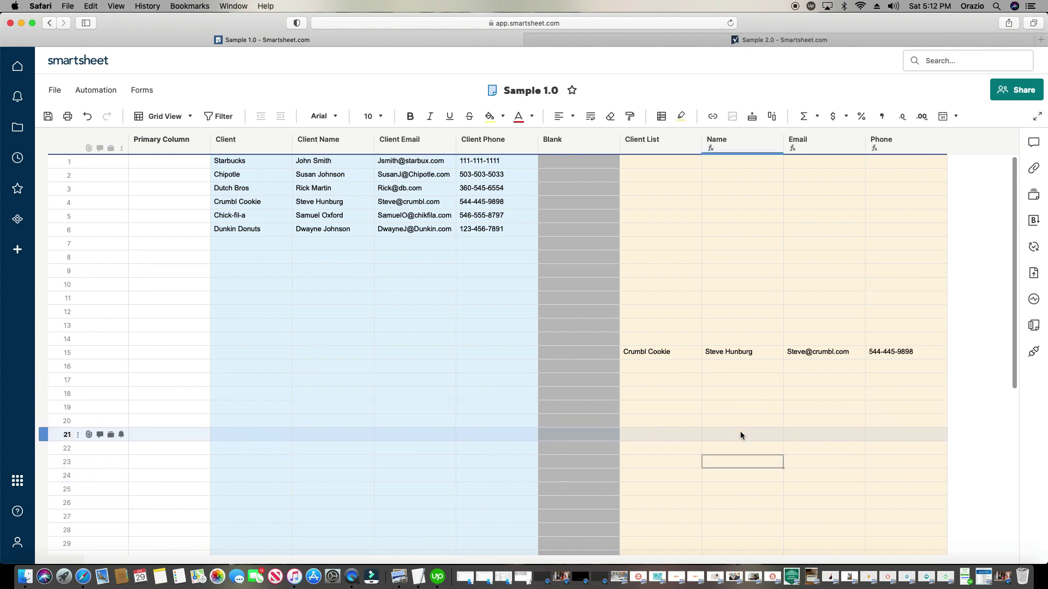
pyautogui.click(740, 435)
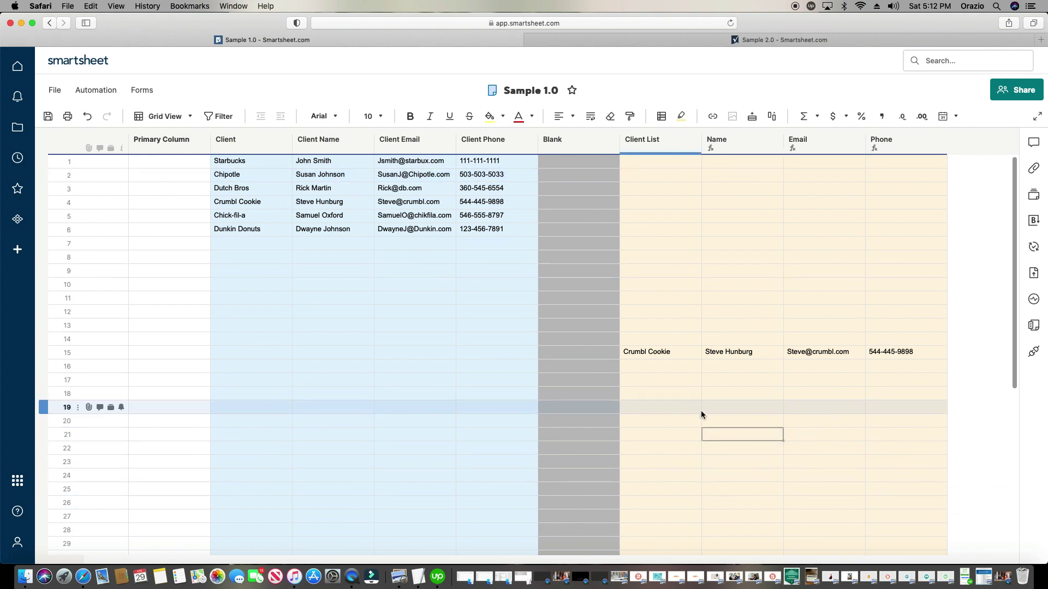
pyautogui.click(650, 486)
pyautogui.scroll(-3, 649, 480)
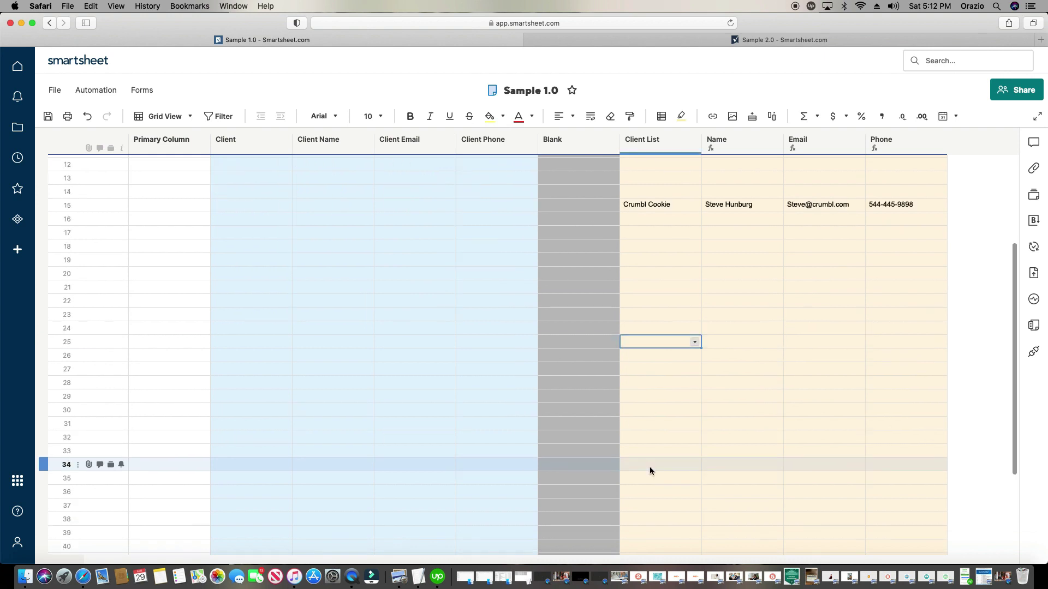
pyautogui.click(670, 480)
pyautogui.click(694, 479)
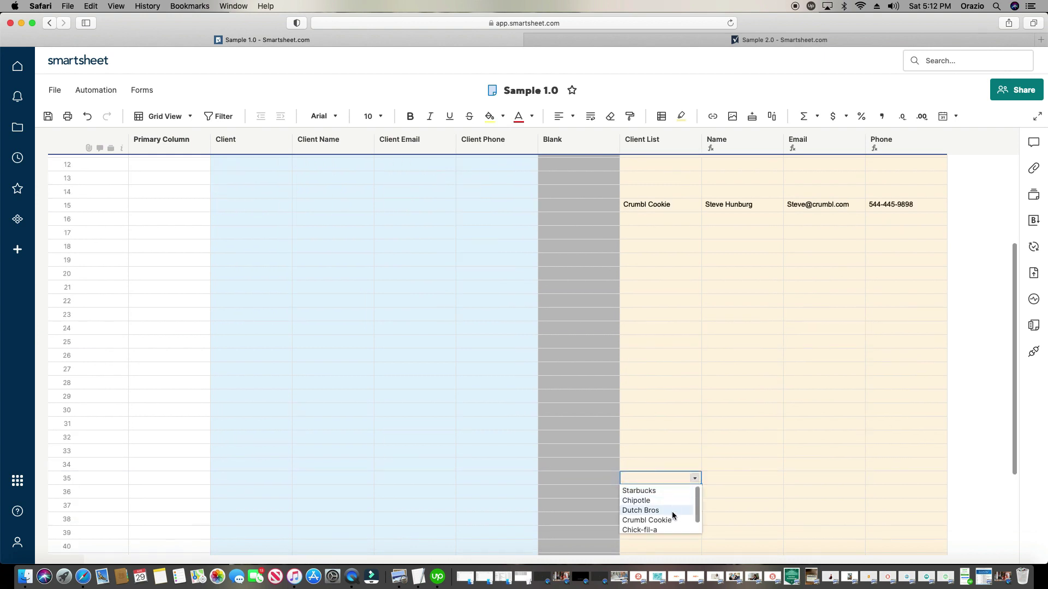
pyautogui.click(666, 529)
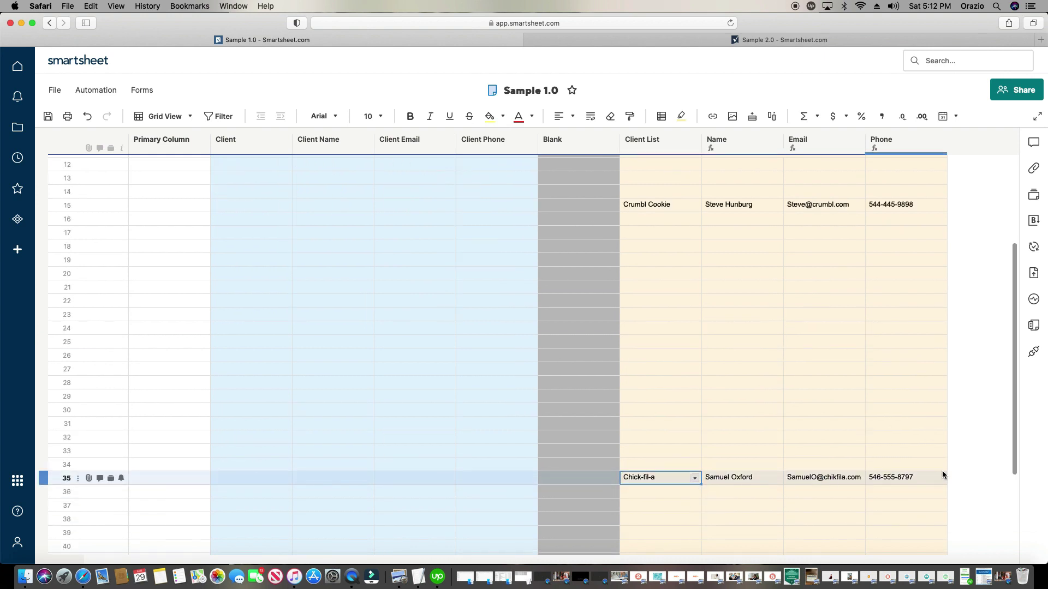
# - Set Chipotle as the client in rows 25, 19 and 11, typing 'chip' for row 11
pyautogui.click(673, 341)
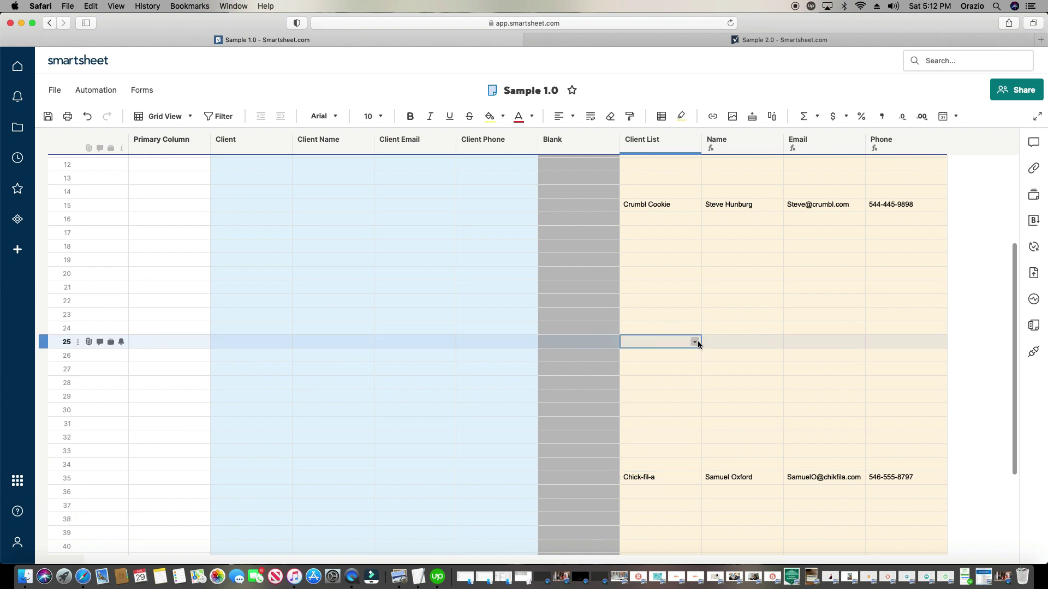
pyautogui.click(695, 342)
pyautogui.click(663, 366)
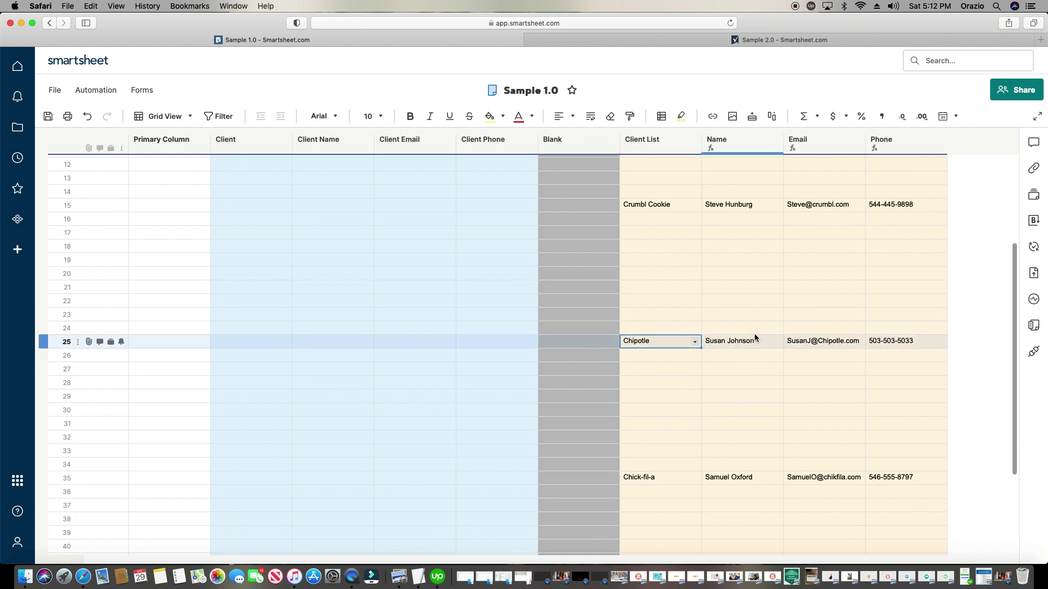
pyautogui.scroll(3, 765, 434)
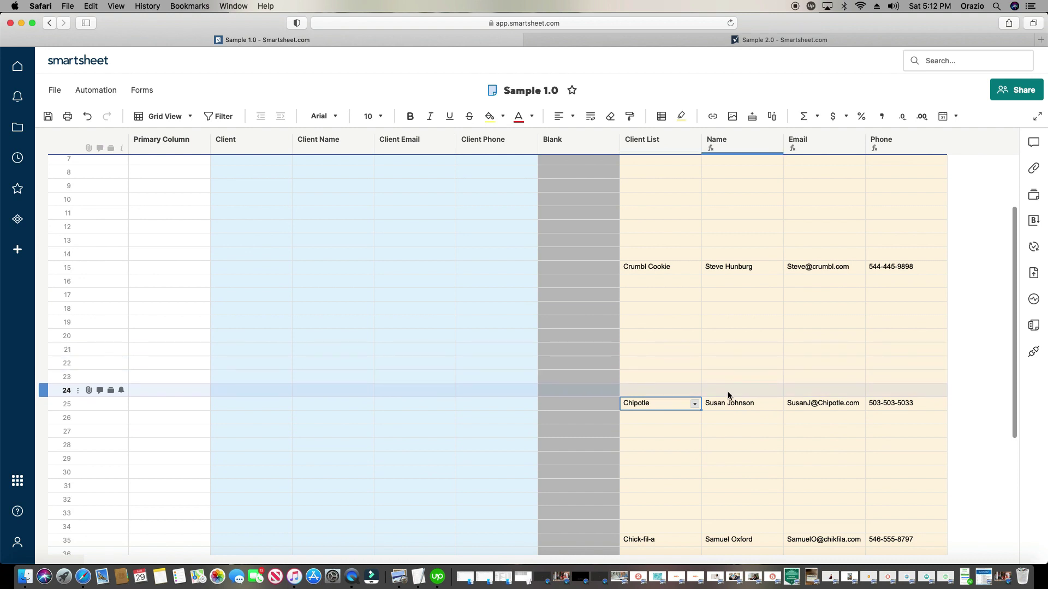
pyautogui.scroll(4, 728, 391)
pyautogui.click(663, 409)
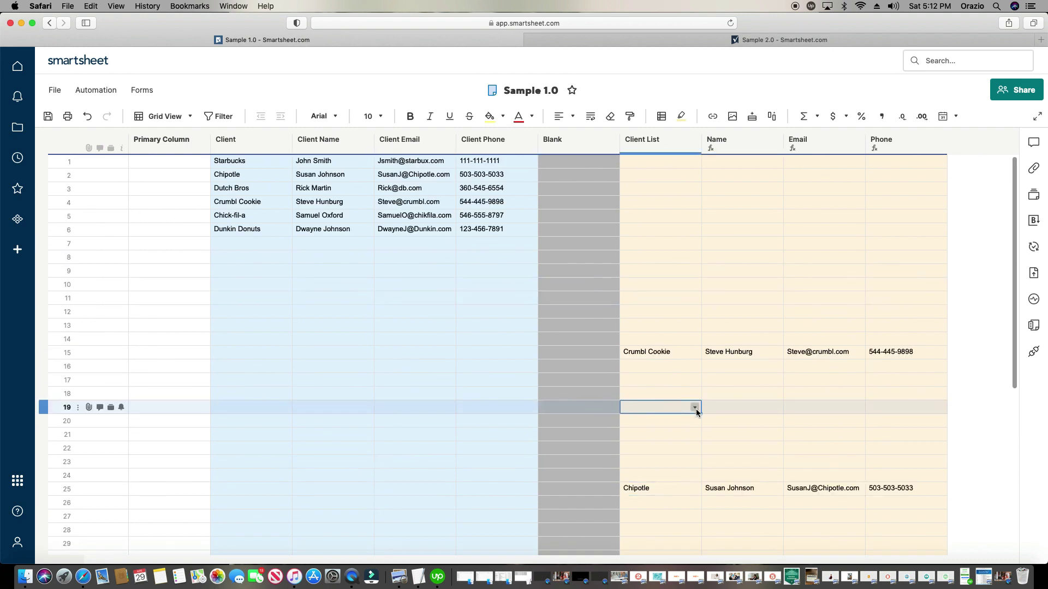
pyautogui.click(695, 408)
pyautogui.click(663, 431)
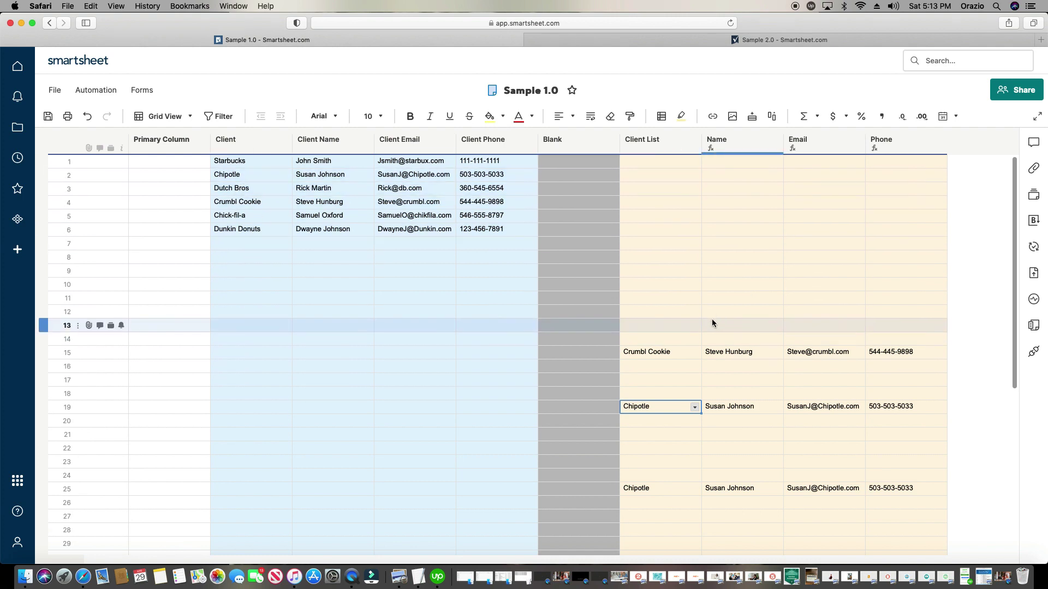
pyautogui.click(681, 299)
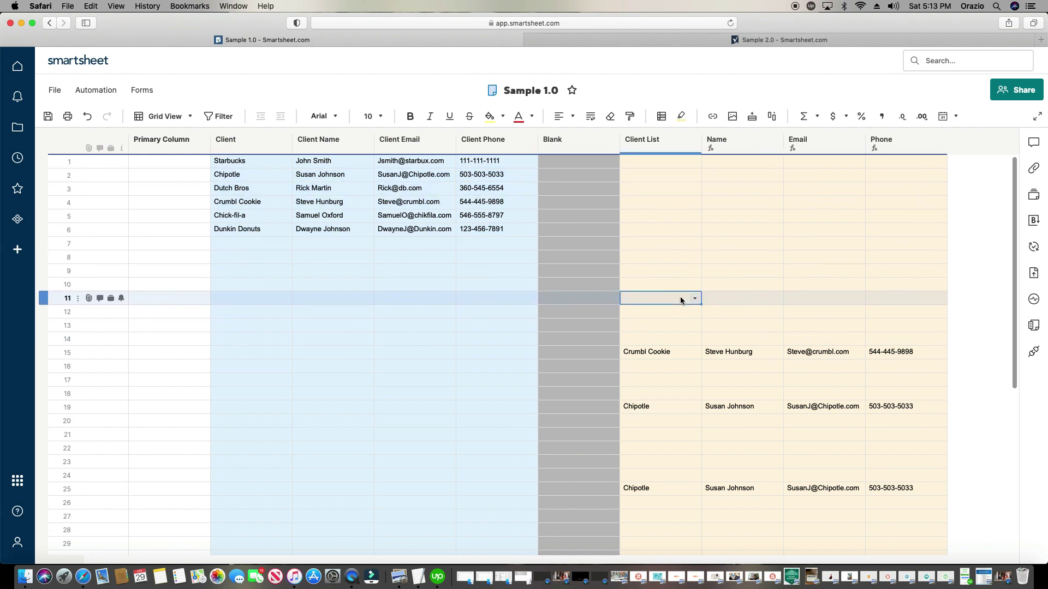
pyautogui.write('chi')
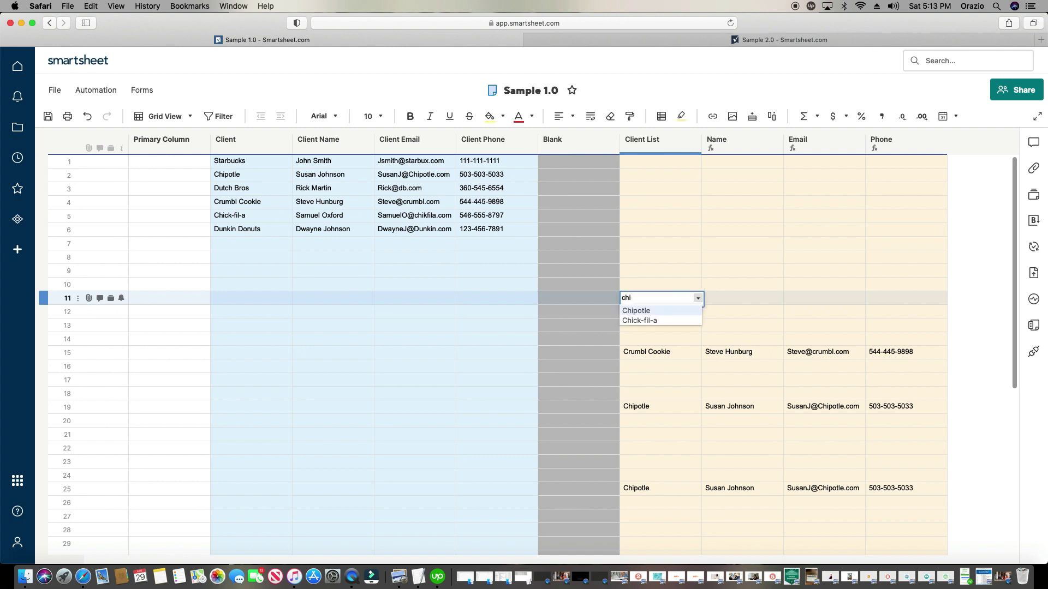
pyautogui.write('p')
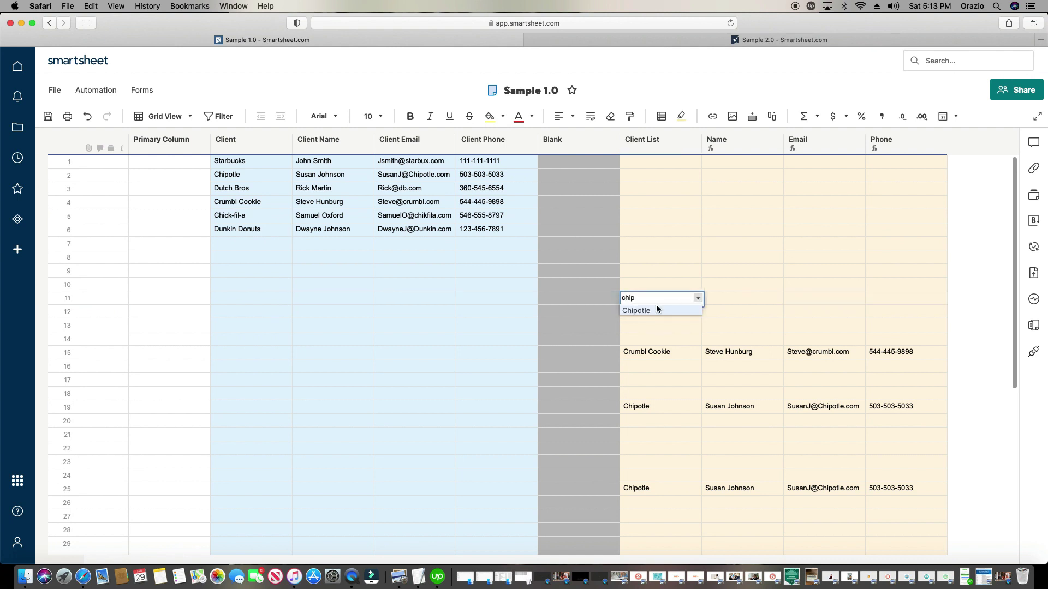
pyautogui.click(637, 310)
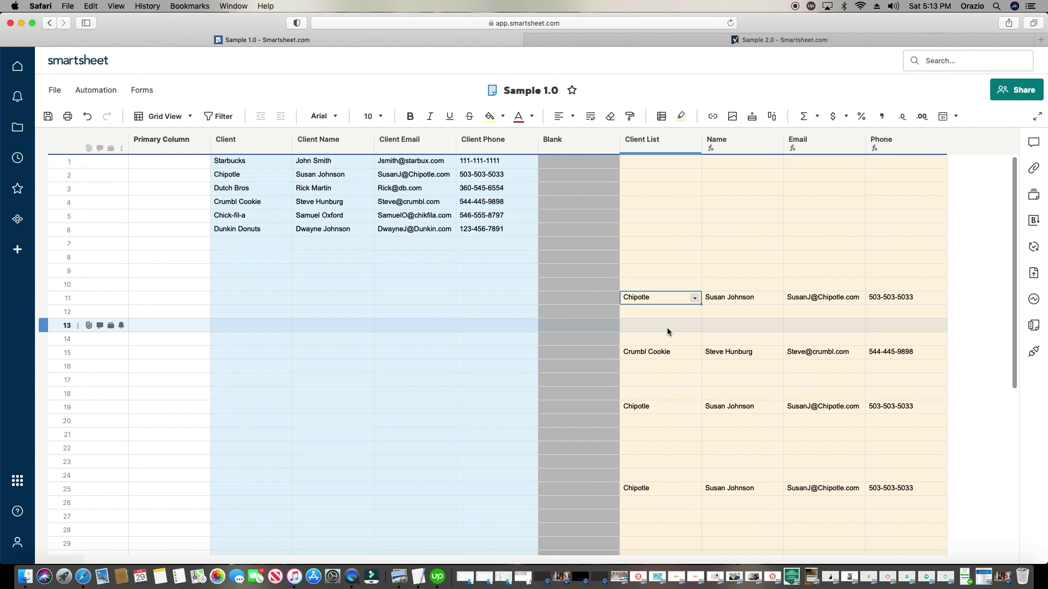
# - Copy Starbucks through Dunkin Donuts from Sample 1.0's Client column, then go back to Sample 2.0
pyautogui.click(705, 40)
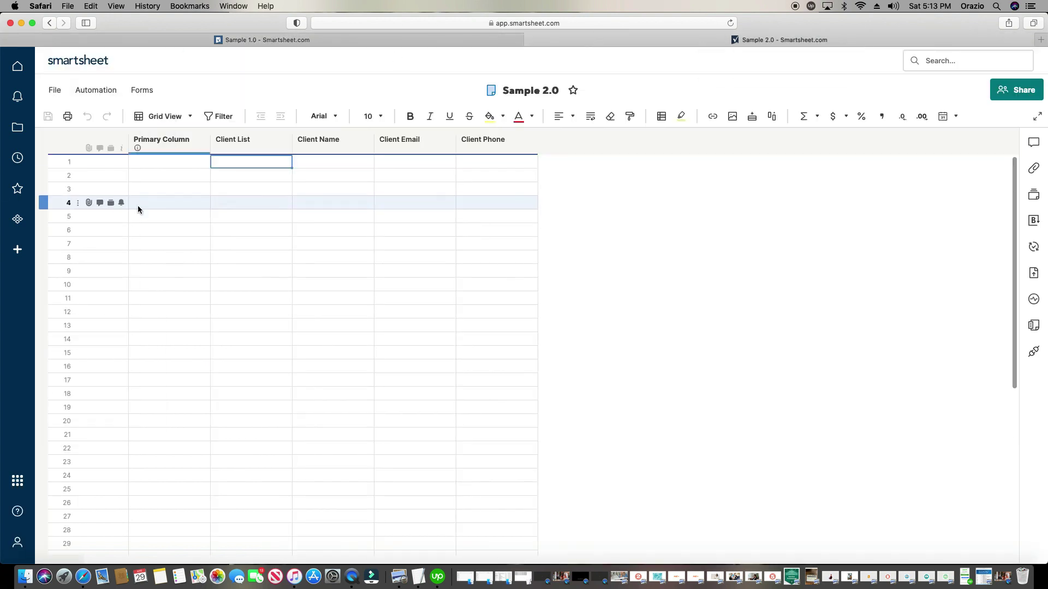
pyautogui.click(264, 162)
pyautogui.click(264, 162)
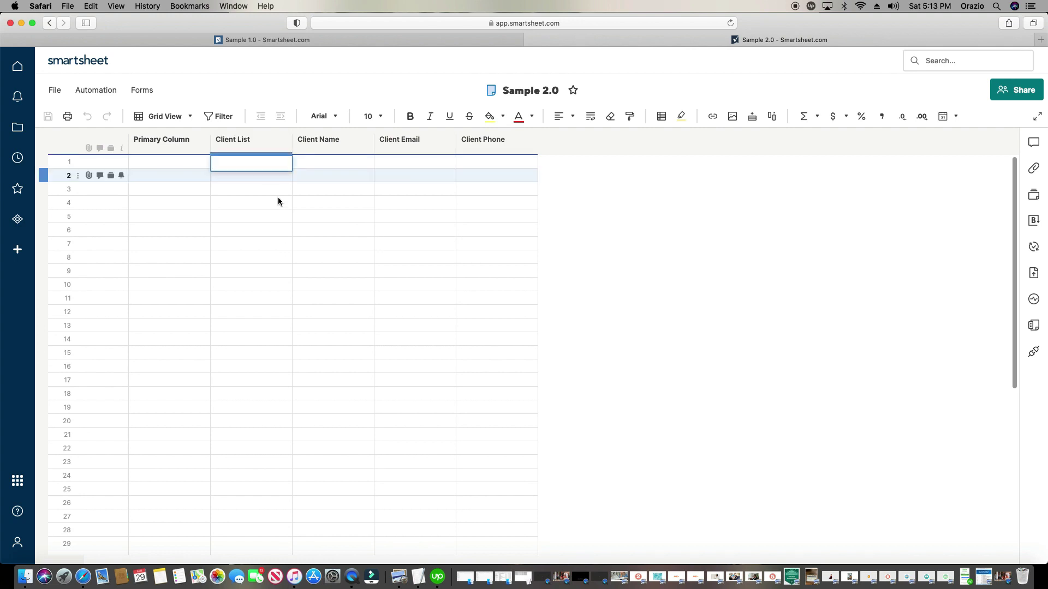
pyautogui.click(386, 41)
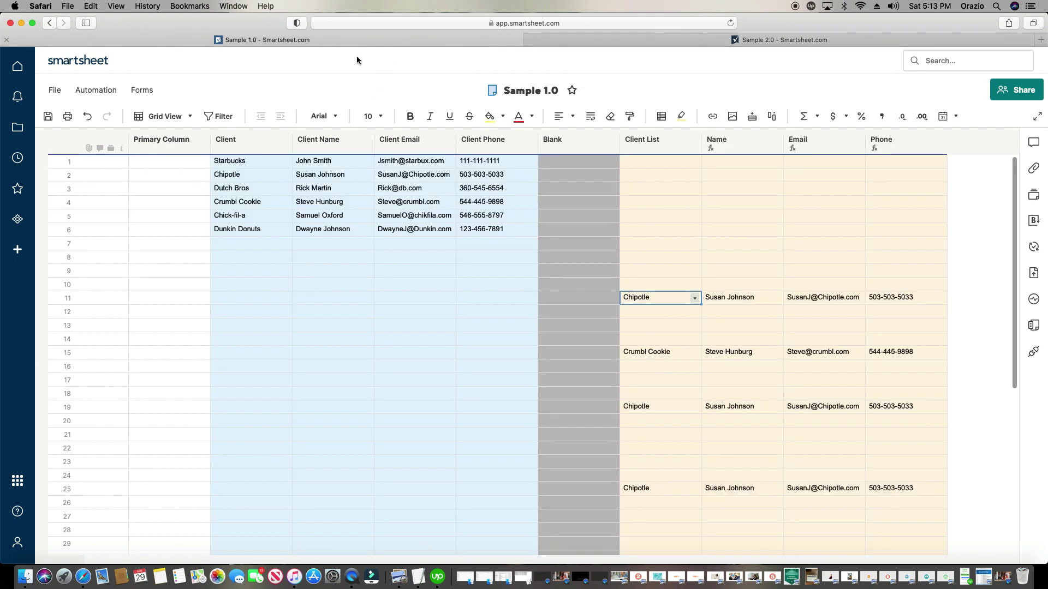
pyautogui.moveTo(271, 159); pyautogui.dragTo(265, 226)
pyautogui.press('super+c')
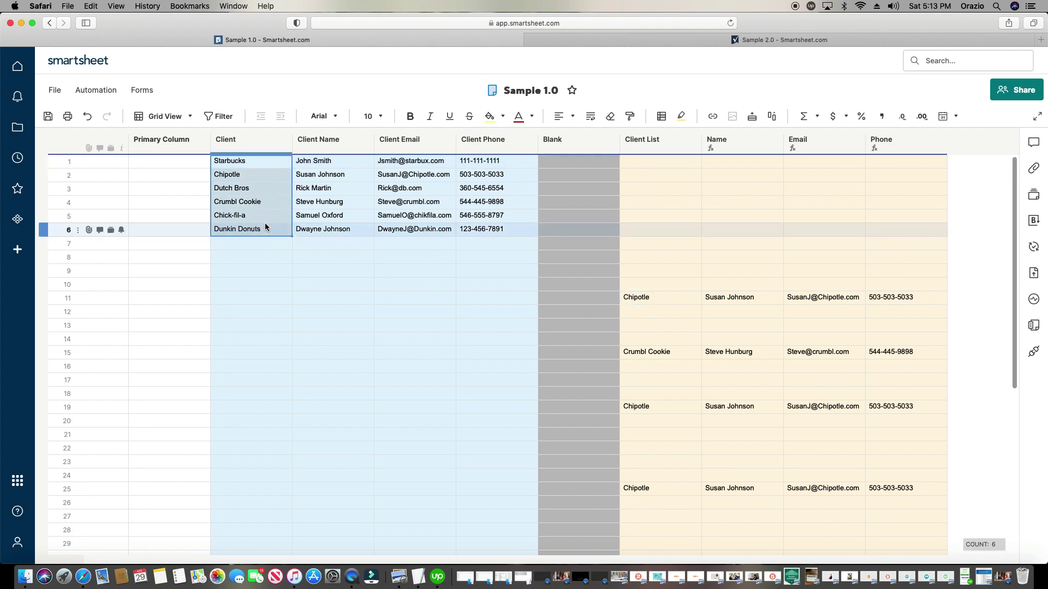
pyautogui.click(725, 39)
# - Make Sample 2.0's Client List a Dropdown list column with the pasted client names, then save
pyautogui.click(266, 143)
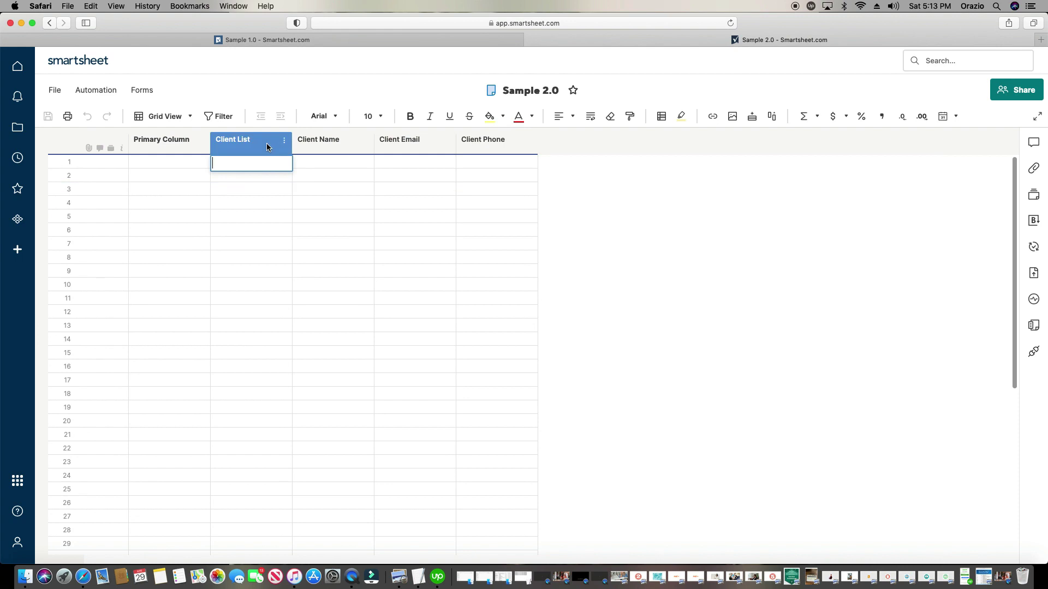
pyautogui.doubleClick(267, 146)
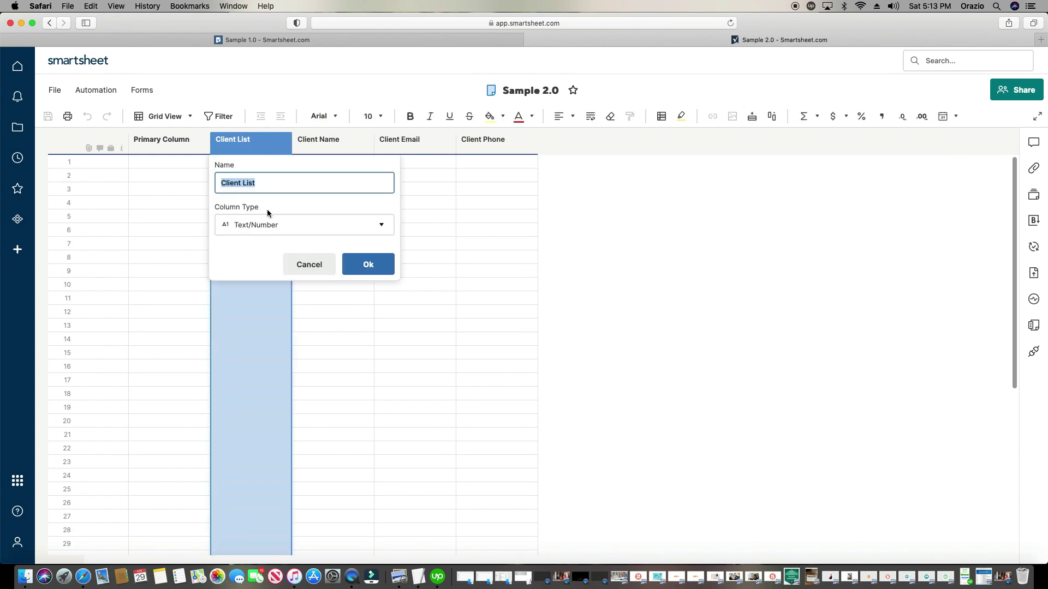
pyautogui.click(268, 227)
pyautogui.click(267, 244)
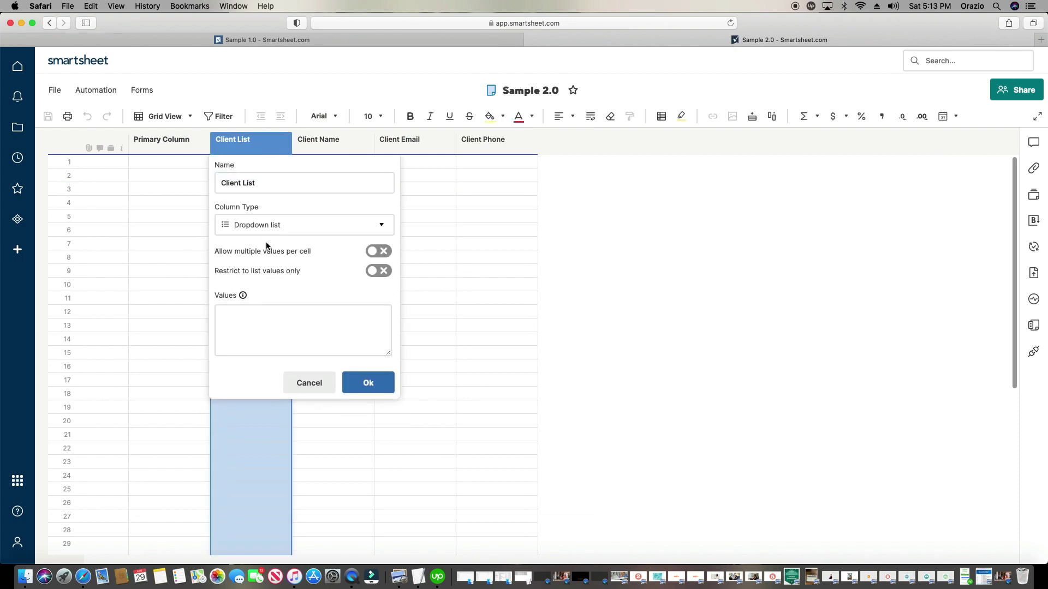
pyautogui.click(263, 316)
pyautogui.press('super+v')
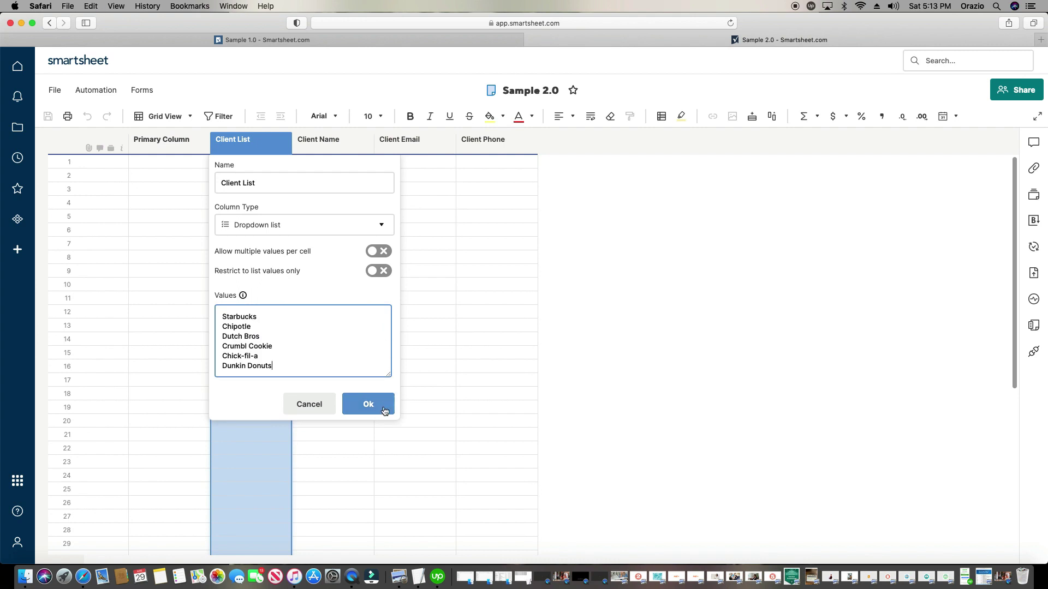
pyautogui.click(367, 404)
pyautogui.click(54, 122)
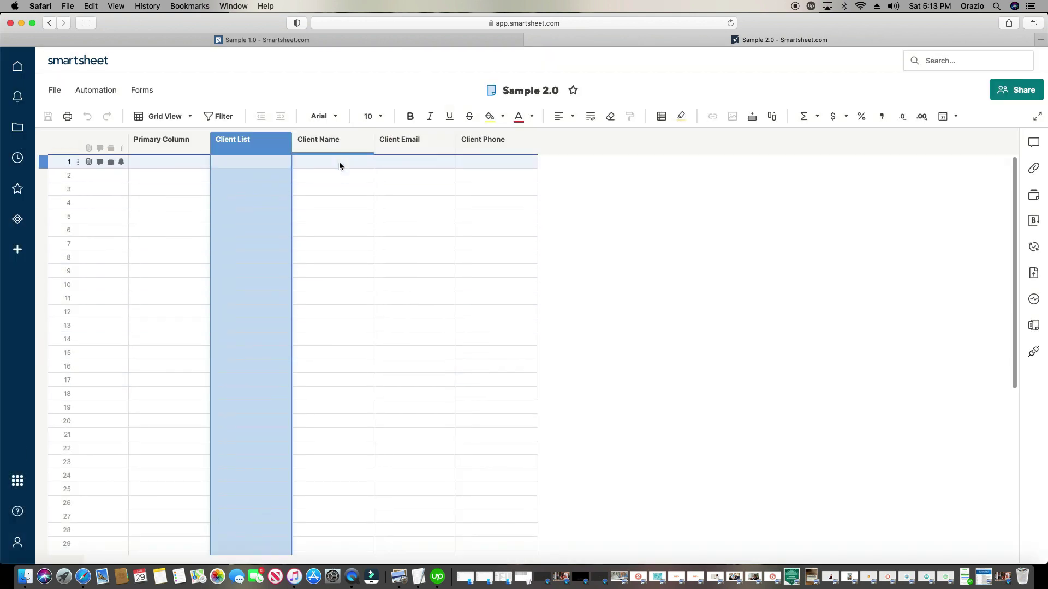
pyautogui.click(339, 162)
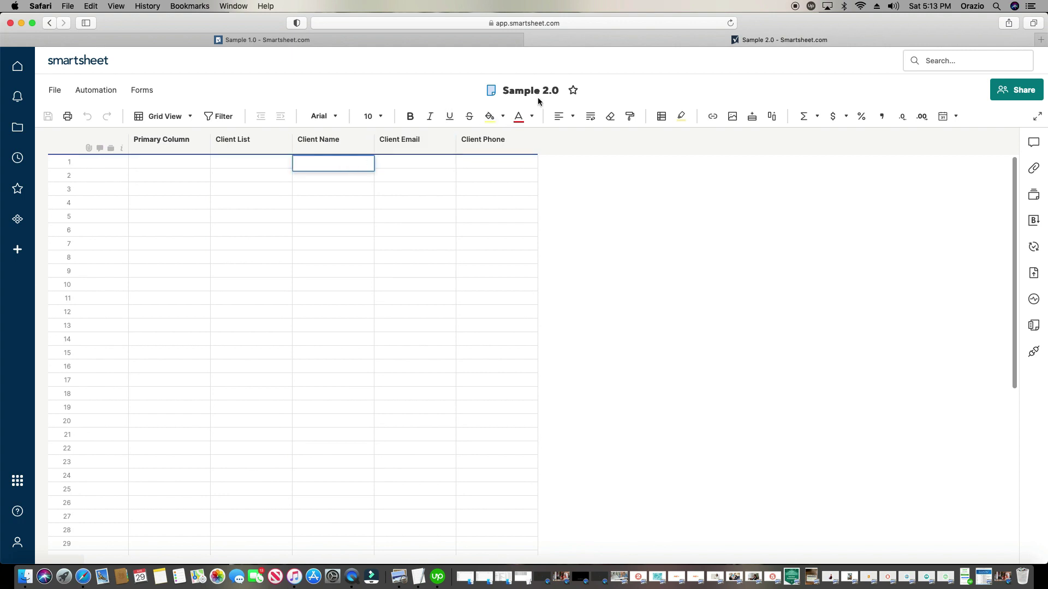
pyautogui.click(379, 41)
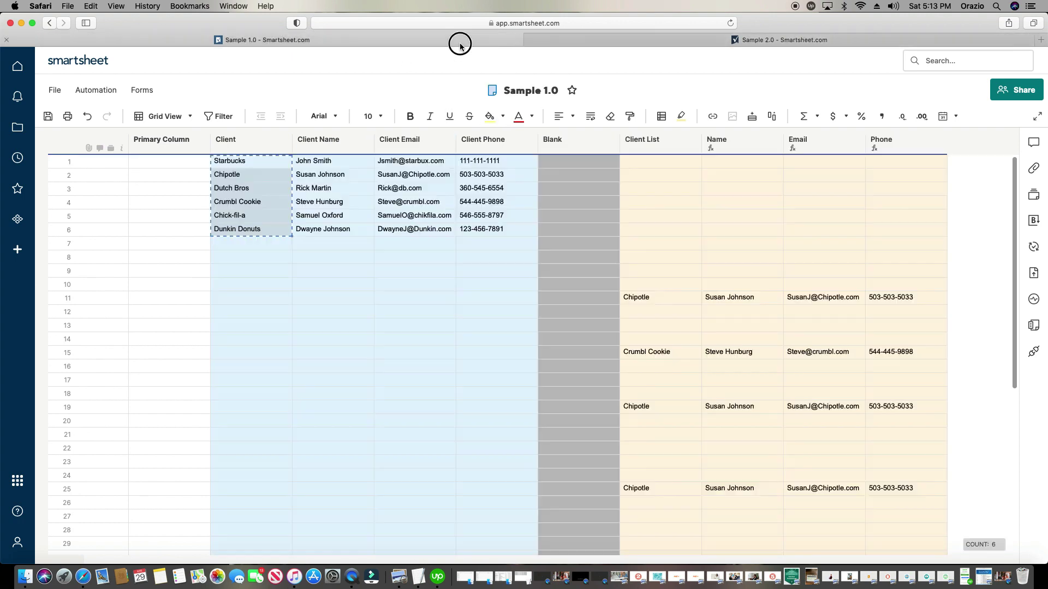
pyautogui.click(568, 40)
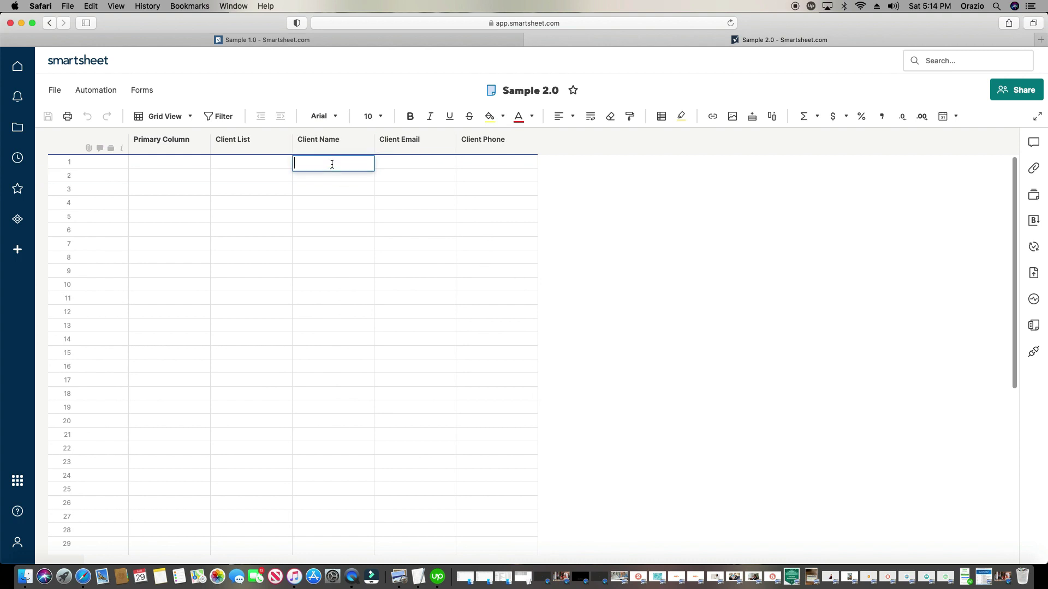
pyautogui.click(370, 37)
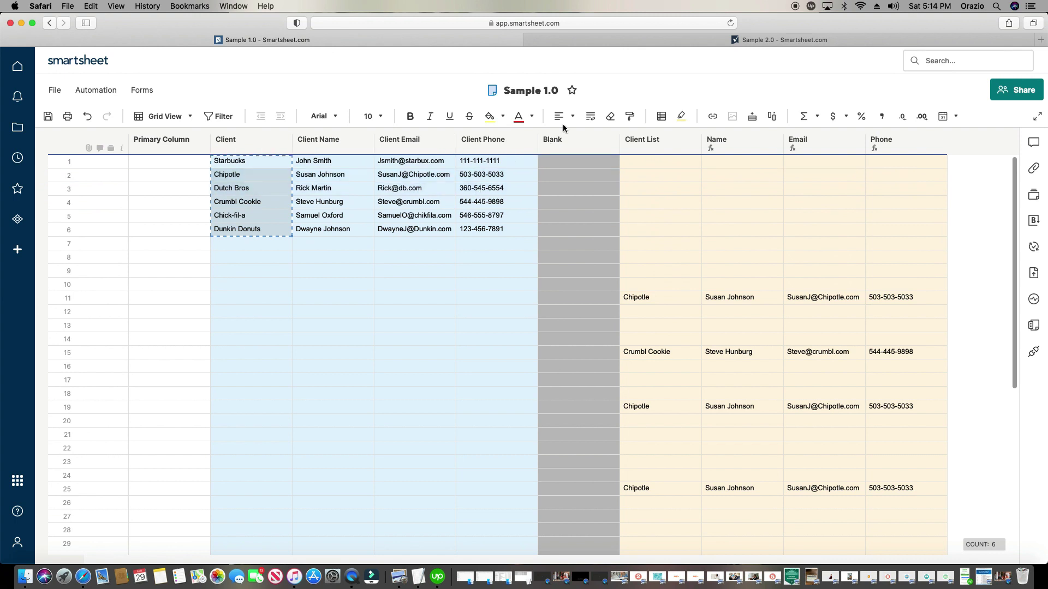
pyautogui.click(651, 42)
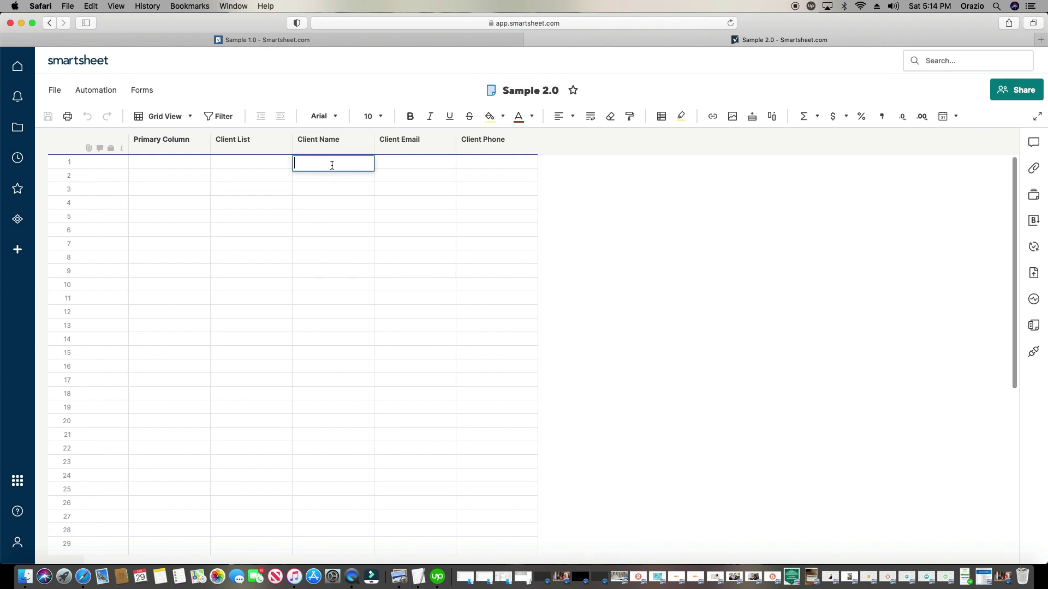
# - Enter =INDEX(COLLECT( in row 1's Client Name cell and open Reference Another Sheet
pyautogui.write('IND')
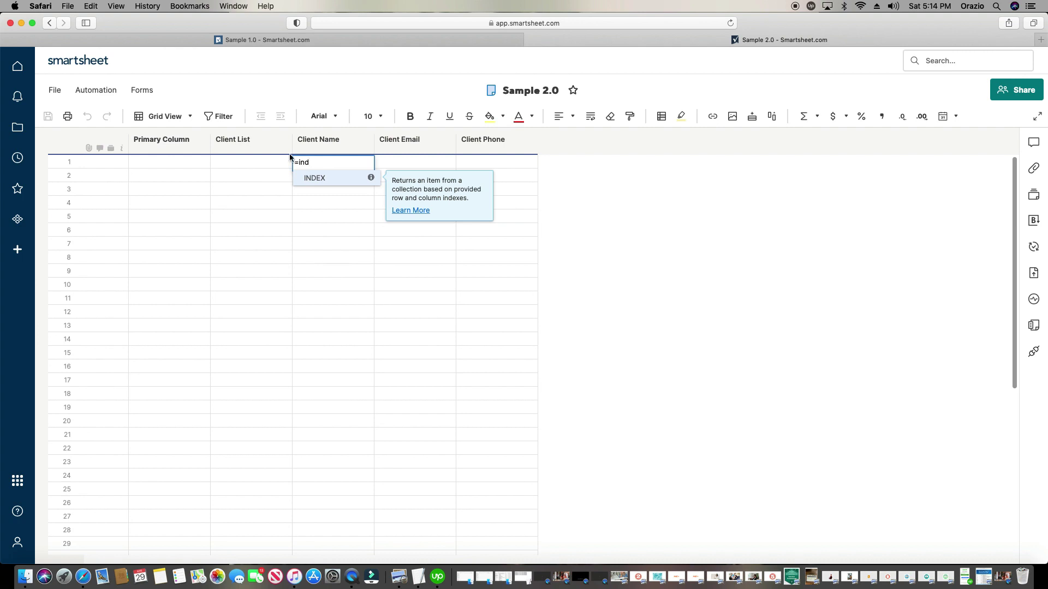
pyautogui.click(319, 176)
pyautogui.write('col')
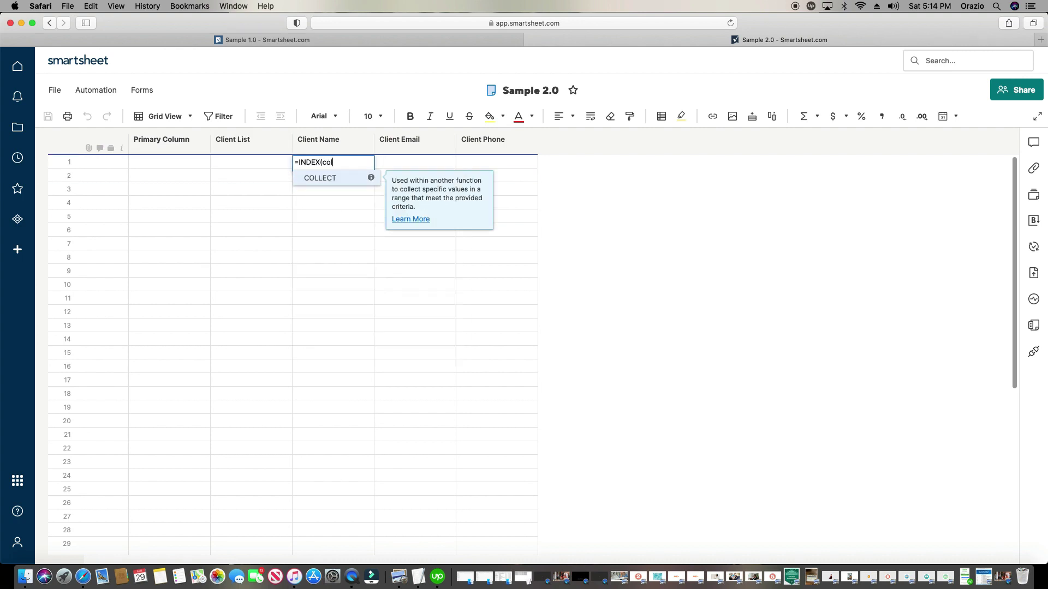
pyautogui.click(322, 178)
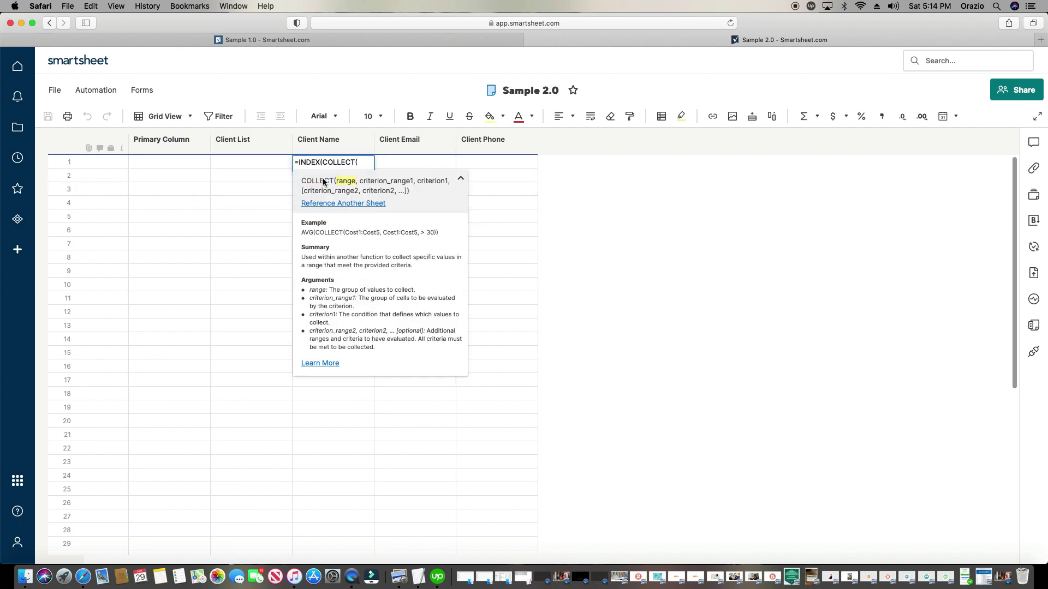
pyautogui.click(348, 203)
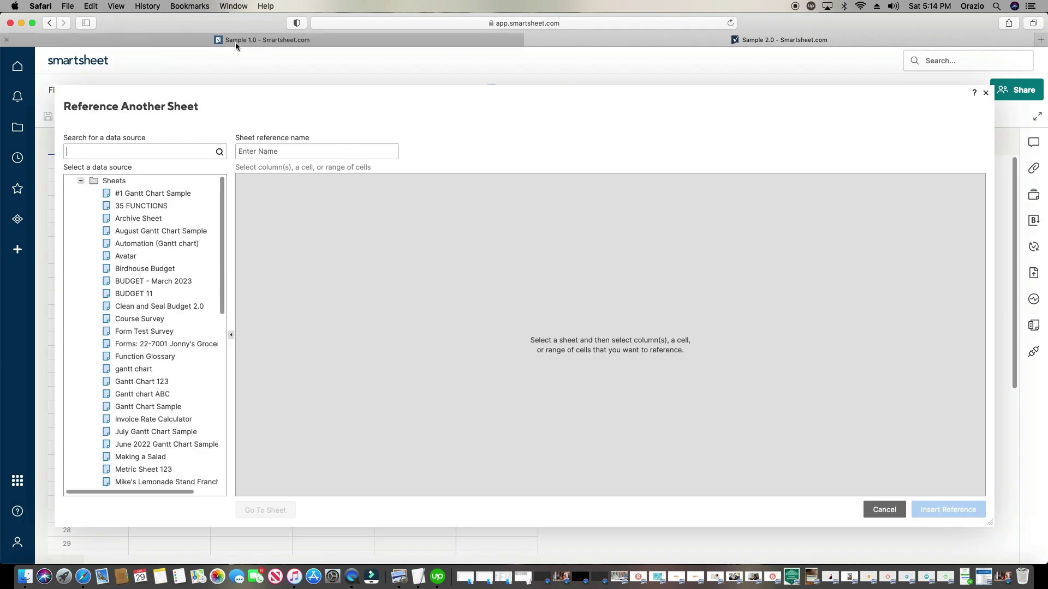
# - Search the sheets for 'Sample' and load Sample 1.0 as the source
pyautogui.click(196, 150)
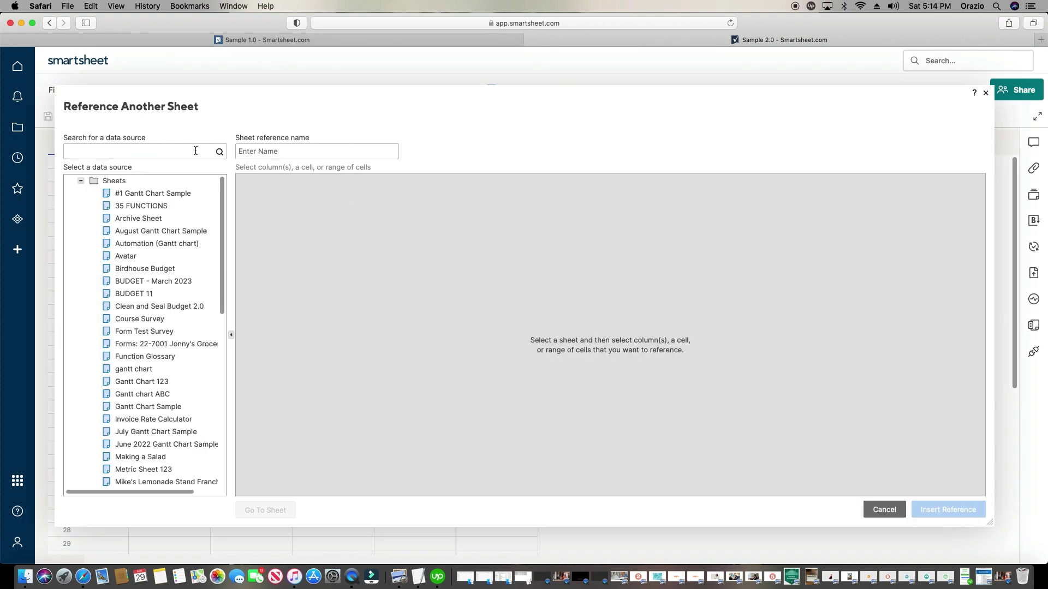
pyautogui.write('Sample 1.0')
pyautogui.press('Return')
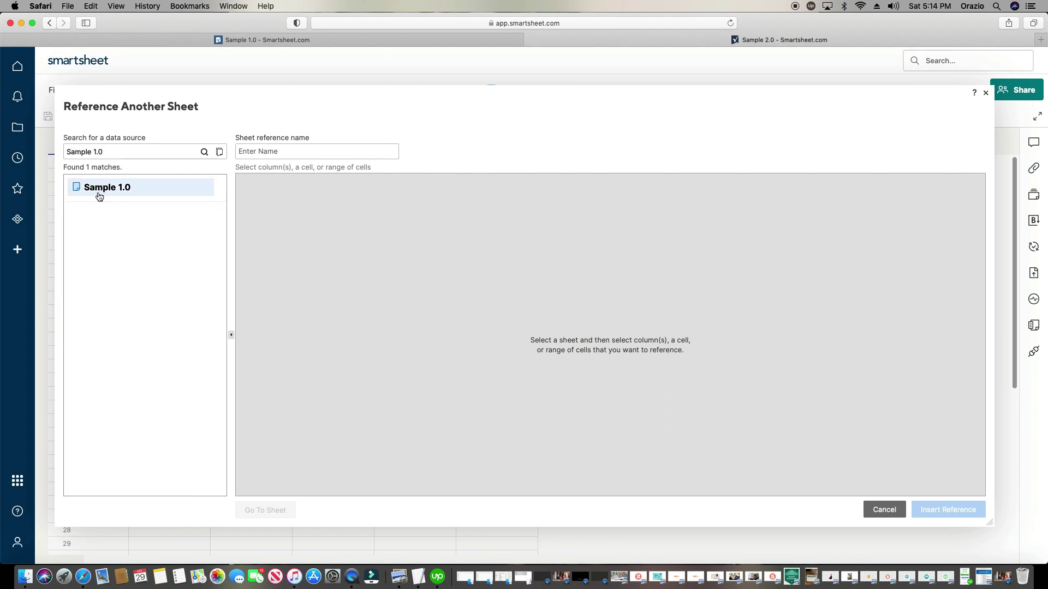
pyautogui.click(104, 189)
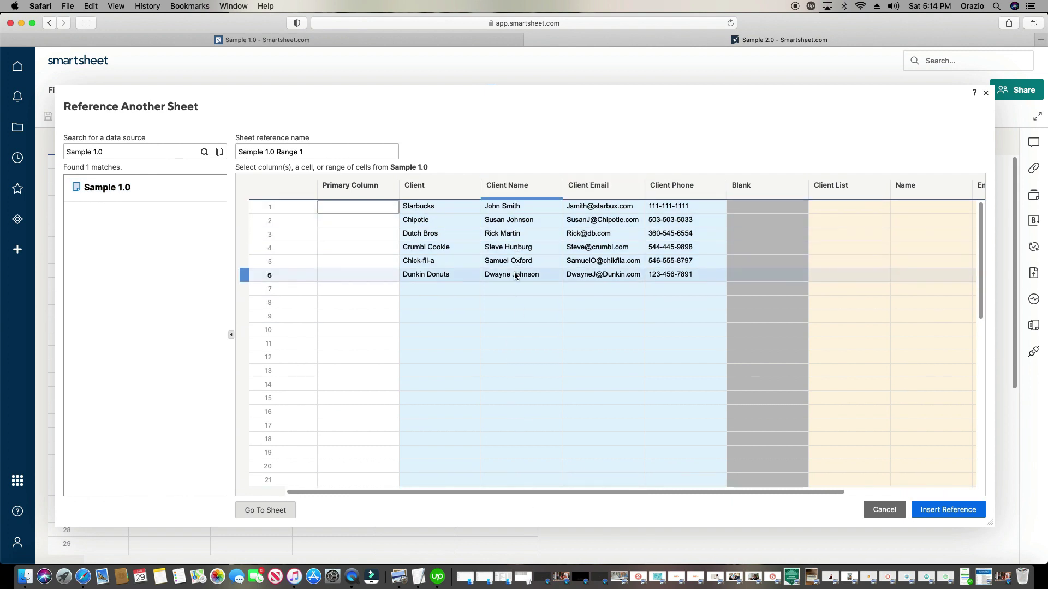
# - Reference the Client Name column, name it 'Client Name formula', and insert it
pyautogui.click(532, 188)
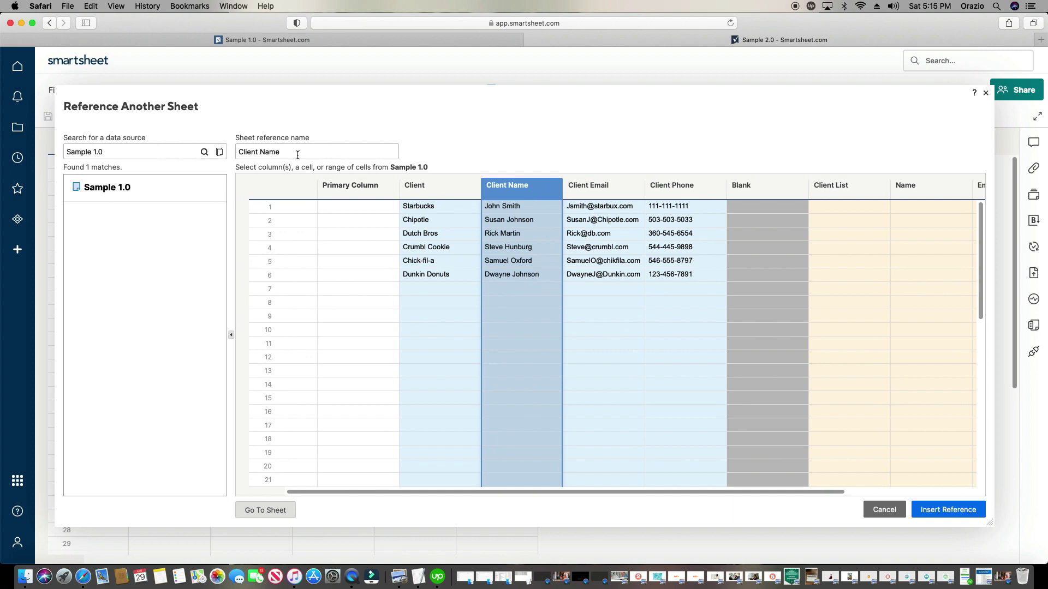
pyautogui.moveTo(297, 152); pyautogui.dragTo(232, 152)
pyautogui.write('Client Name formula')
pyautogui.click(946, 514)
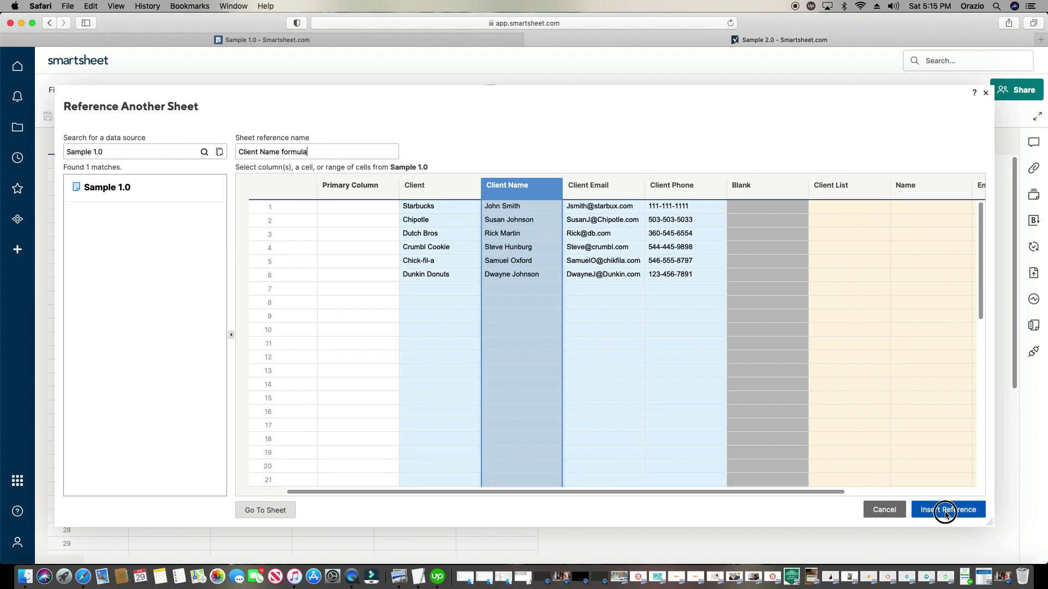